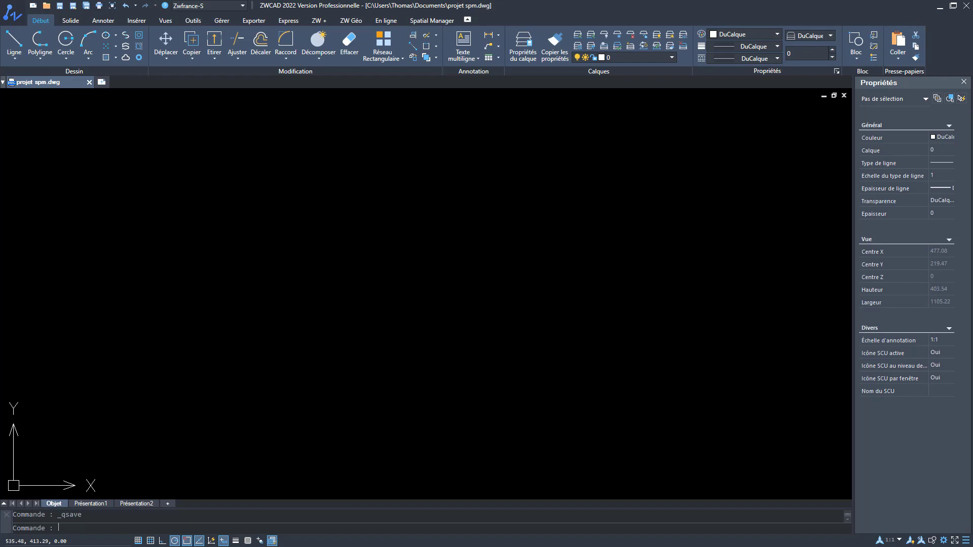
- Open the Spatial Manager palette and display its set of commands
left_click(439, 21)
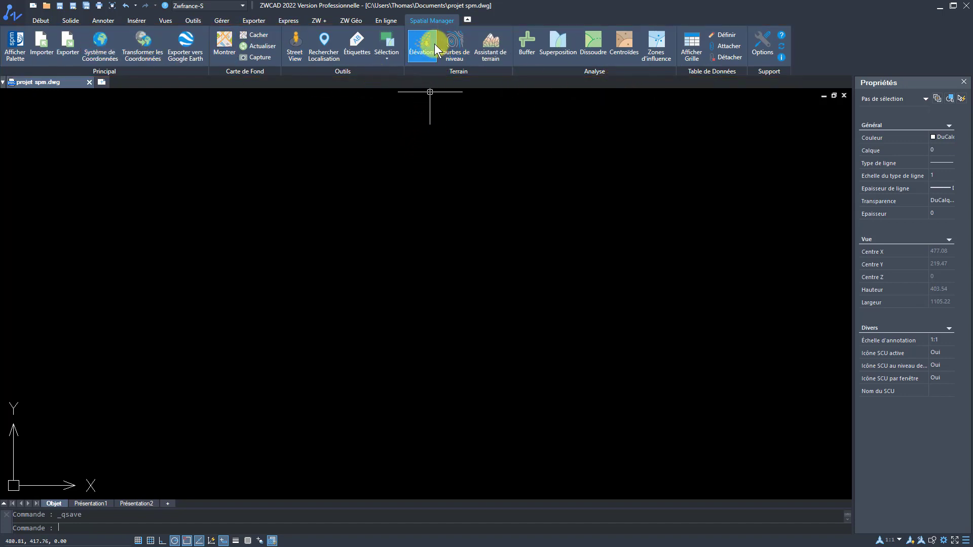
left_click(18, 51)
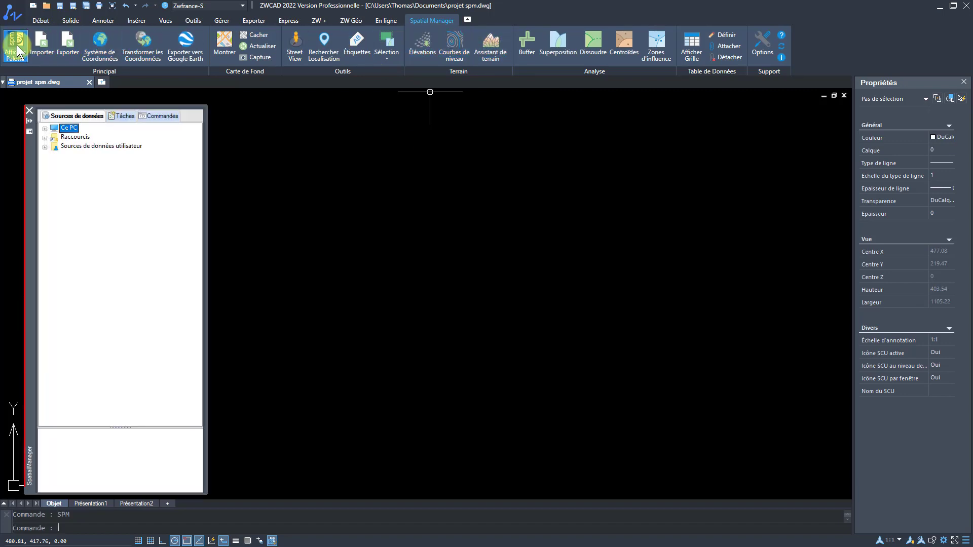
left_click(152, 119)
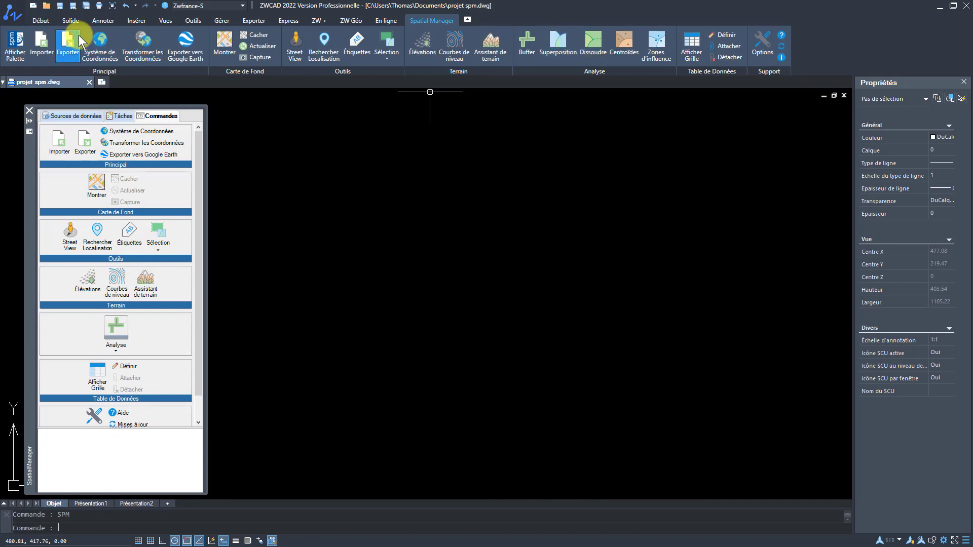
left_click(45, 20)
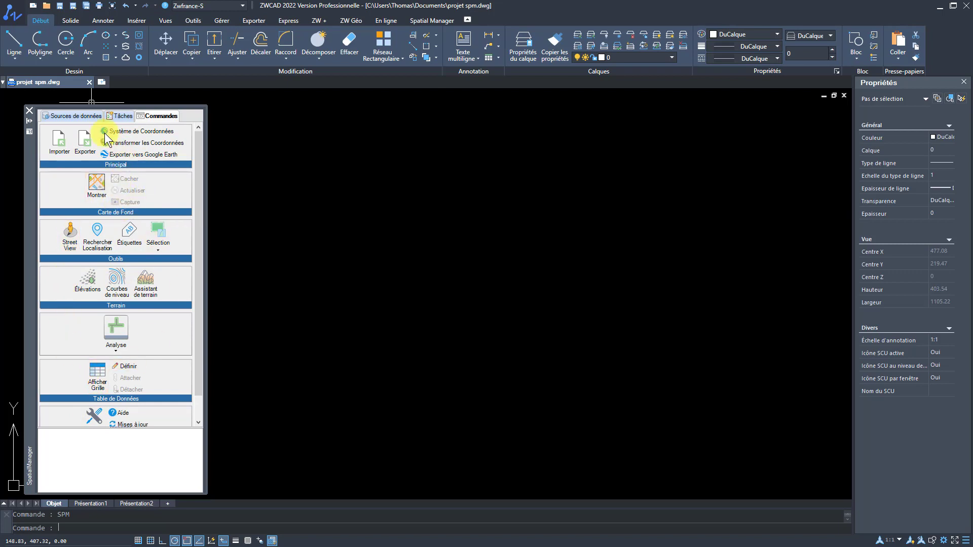
- Examine the sample data under the shortcuts in the Spatial Manager data sources, including the SHP folder's files
left_click(84, 116)
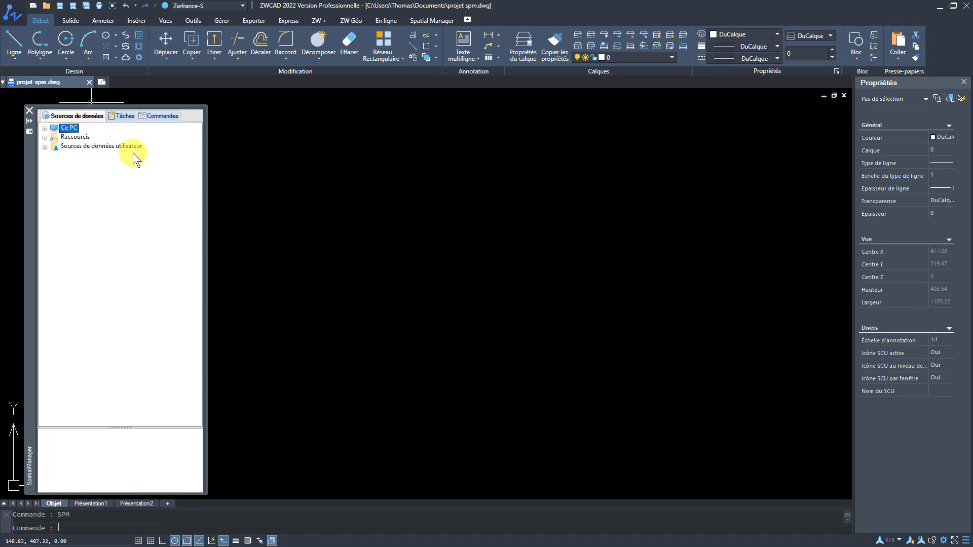
left_click(45, 138)
left_click(53, 146)
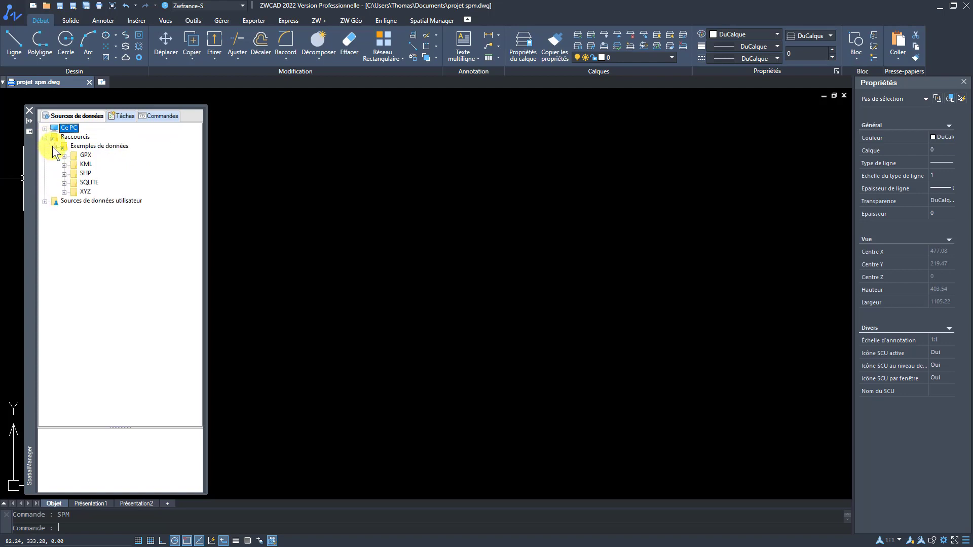
left_click(64, 174)
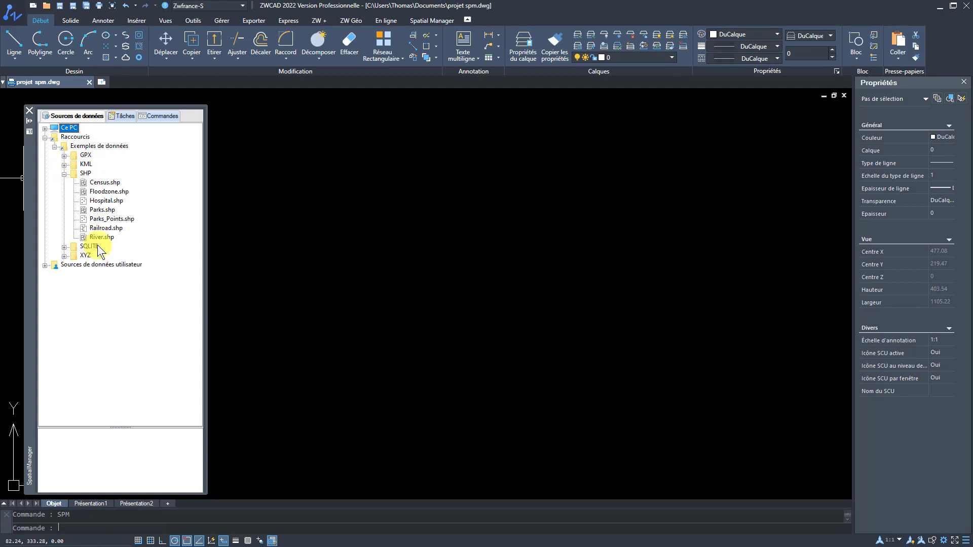
left_click(64, 173)
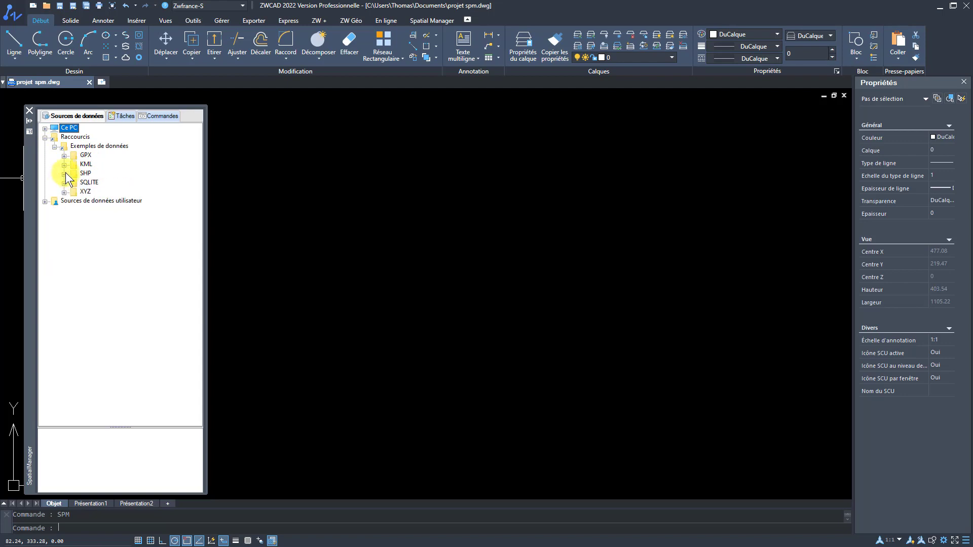
left_click(54, 147)
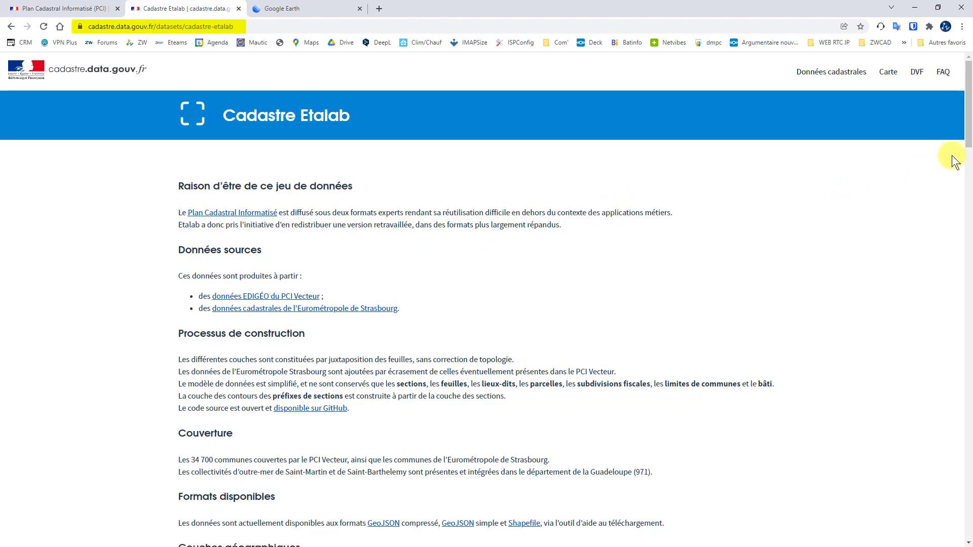
- Examine the Orée d'Anjou download formats on the Cadastre Etalab and Plan Cadastral Informatisé web pages, and switch back to ZWCAD
left_click_drag(959, 119, 969, 499)
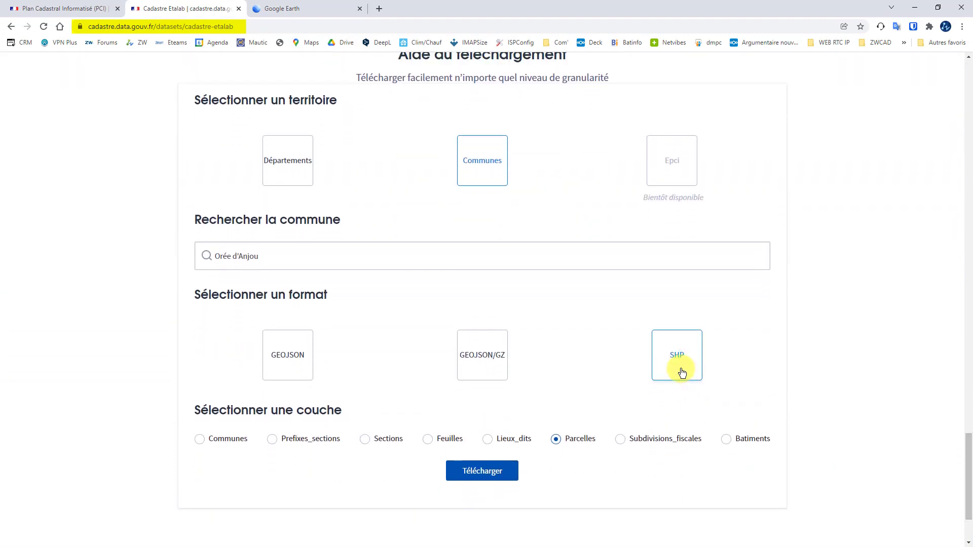
left_click(85, 14)
left_click_drag(968, 109, 964, 493)
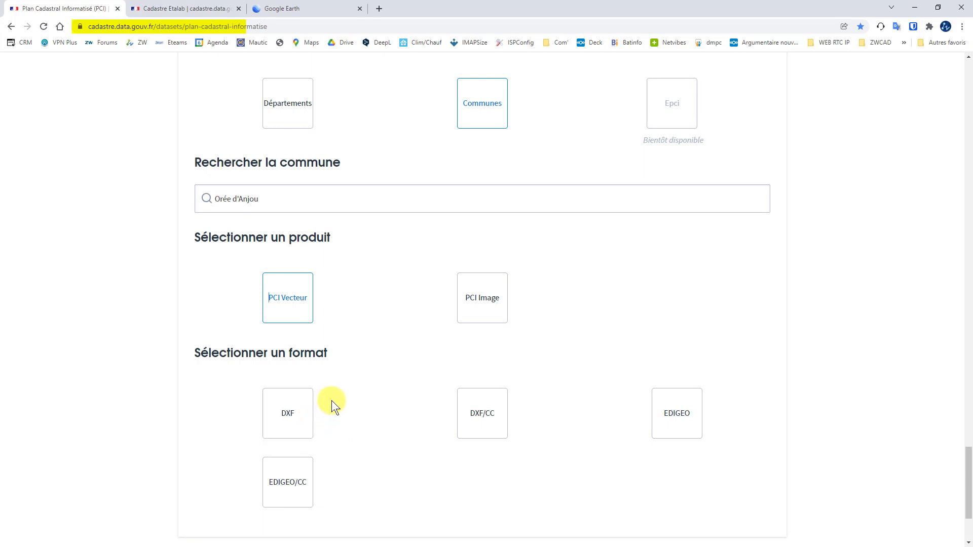
left_click(196, 9)
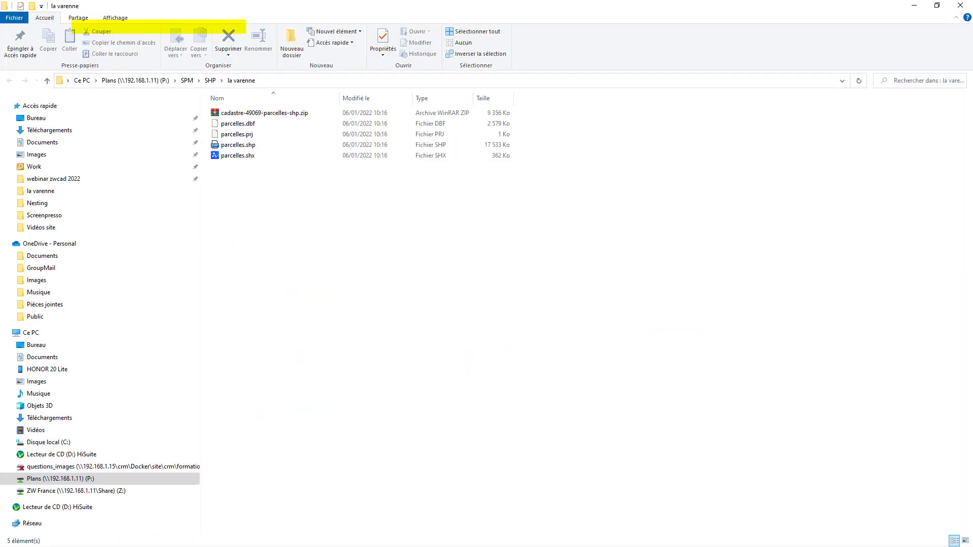
key("alt+Tab")
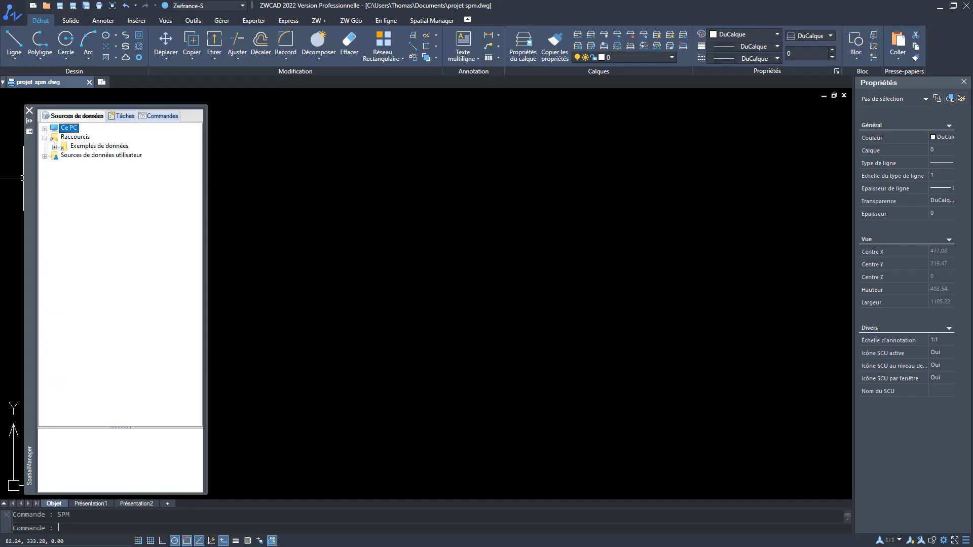
- Create a user data source with the Esri Shape provider from parcelles.shp in the SPM\SHP\la varenne folder
right_click(94, 156)
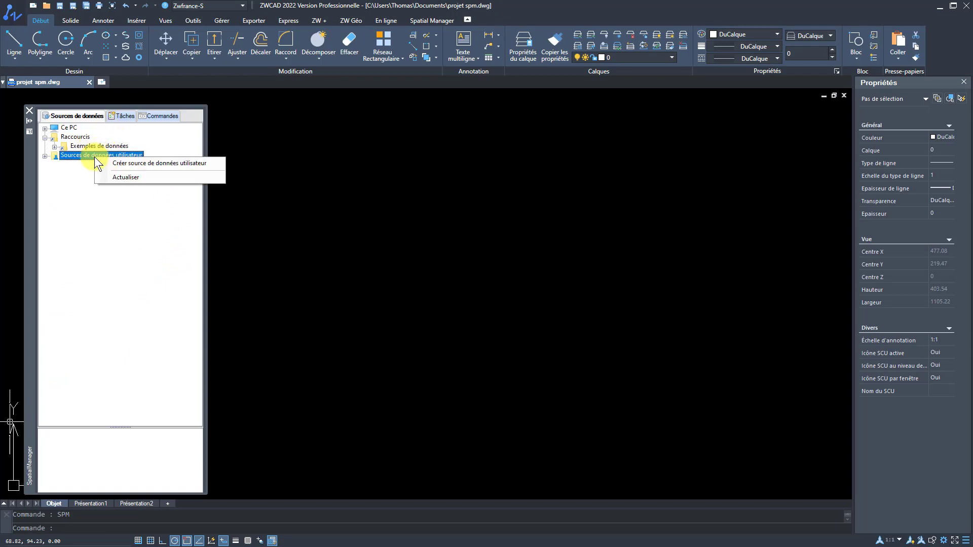
left_click(148, 166)
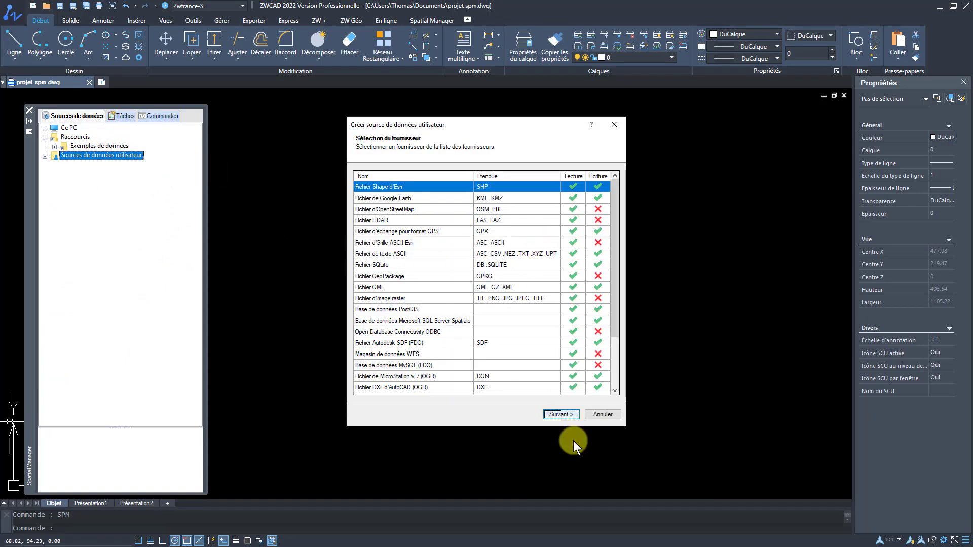
left_click(561, 415)
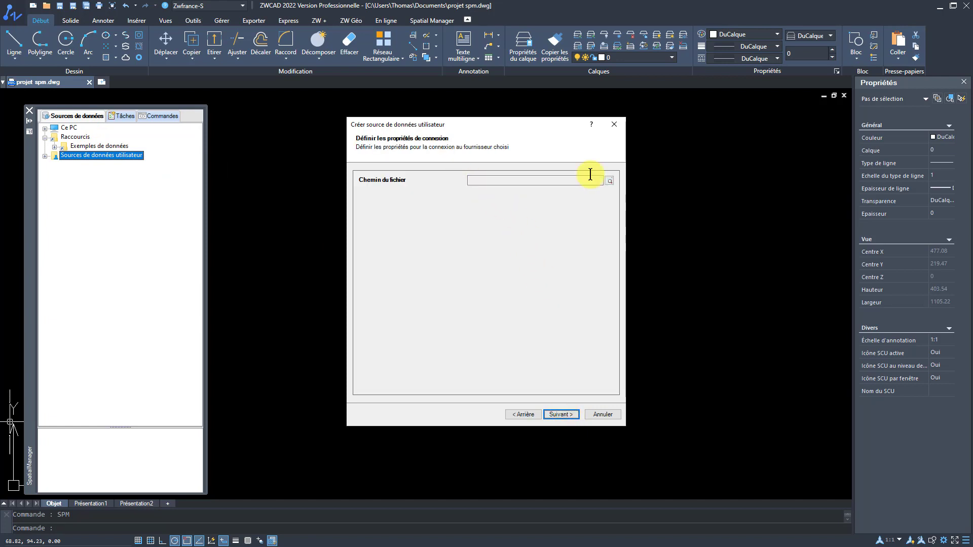
left_click(609, 181)
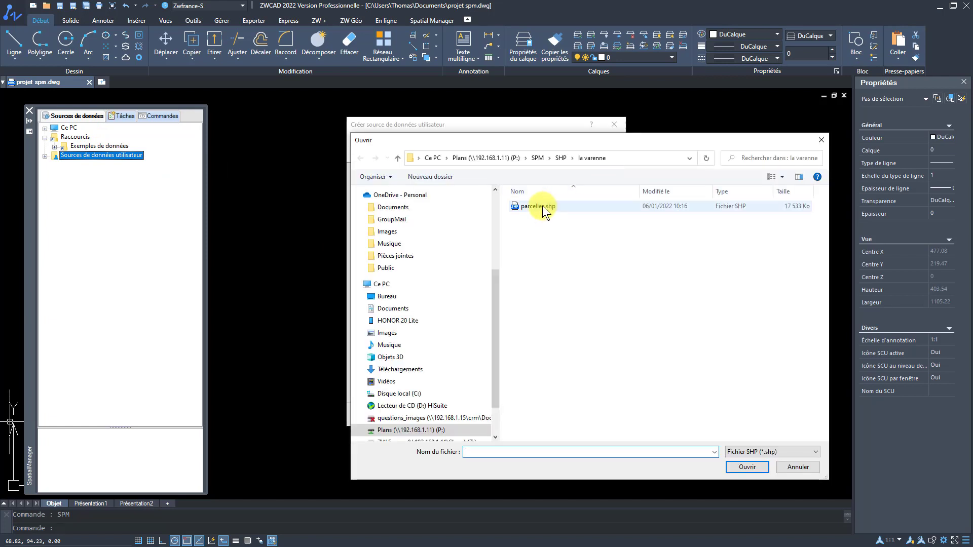
left_click(542, 206)
left_click(747, 465)
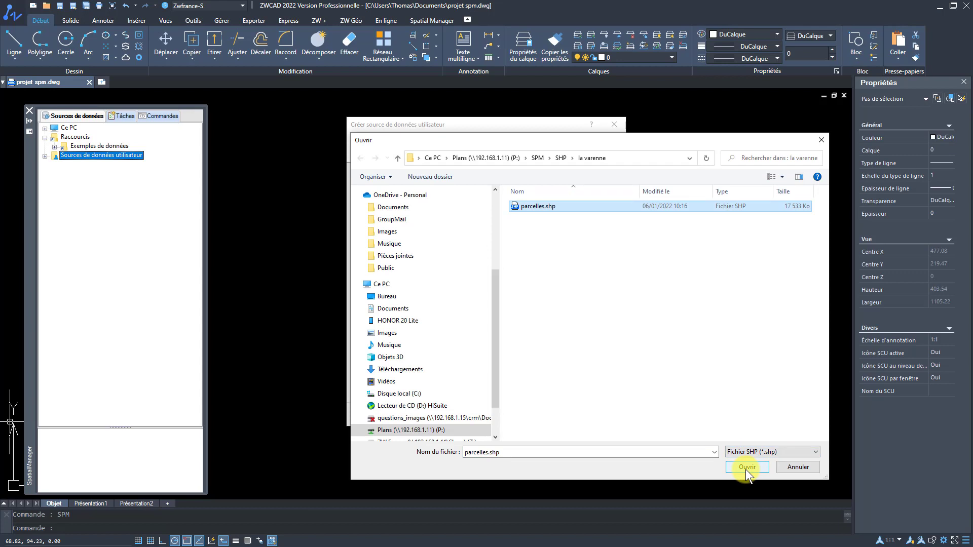
left_click(558, 414)
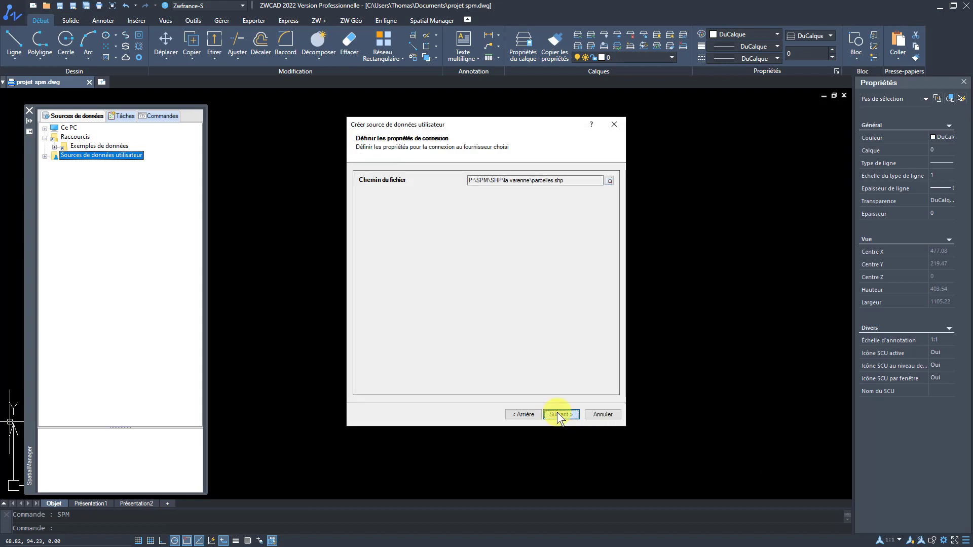
left_click(561, 414)
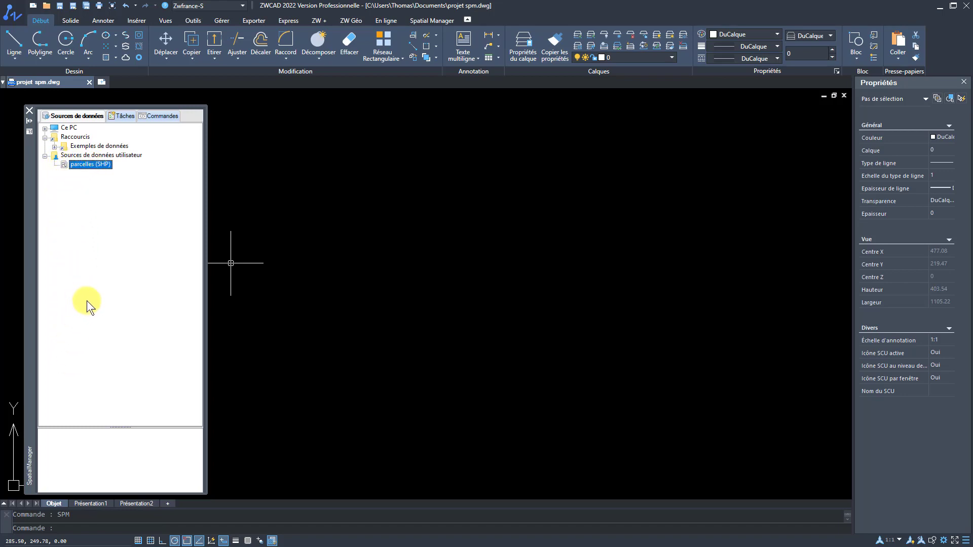
- Set up an import of the parcelles source into the current drawing, labelling entities with the numero field
right_click(86, 164)
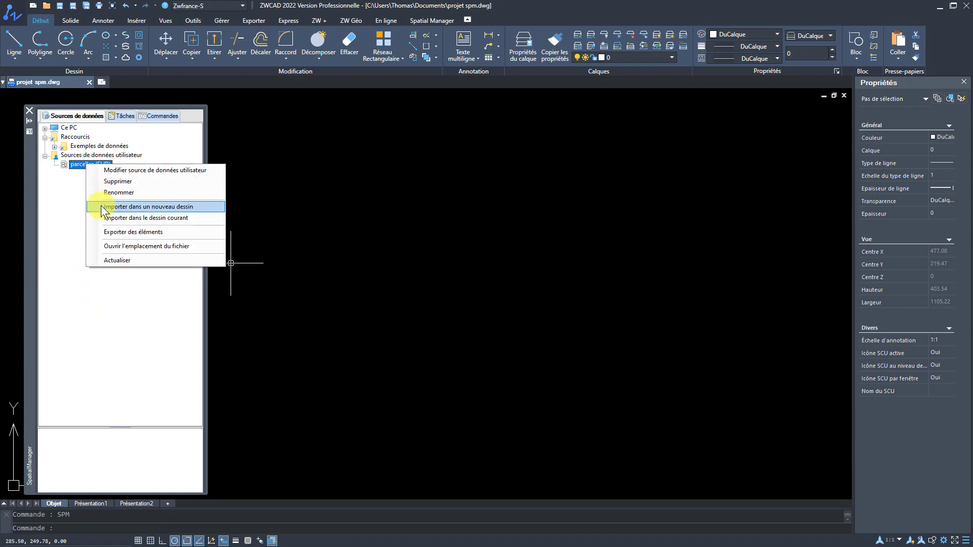
left_click(131, 219)
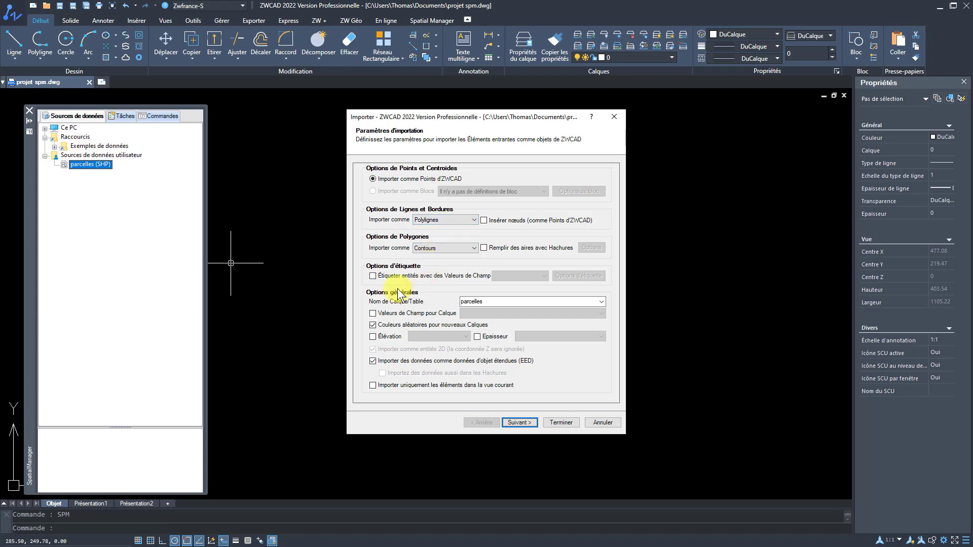
left_click(373, 277)
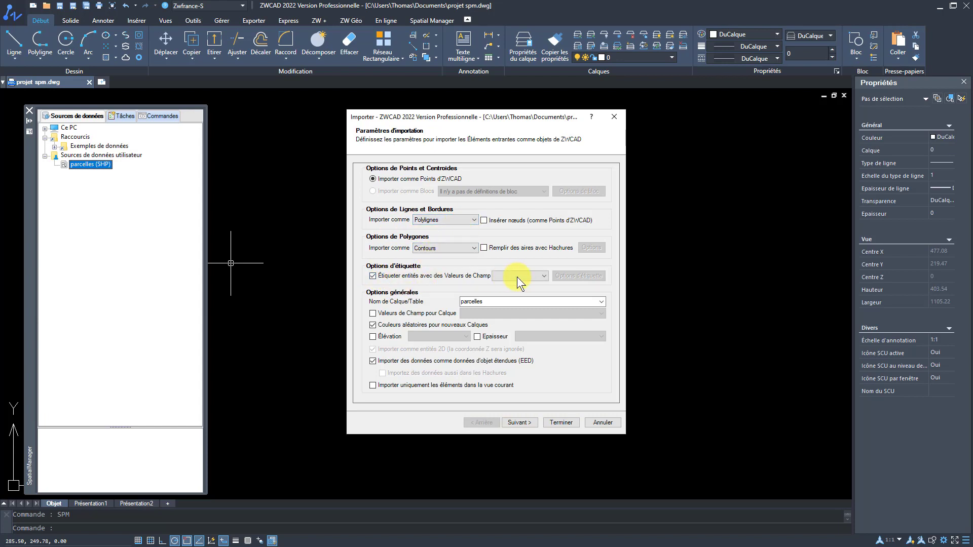
left_click(542, 276)
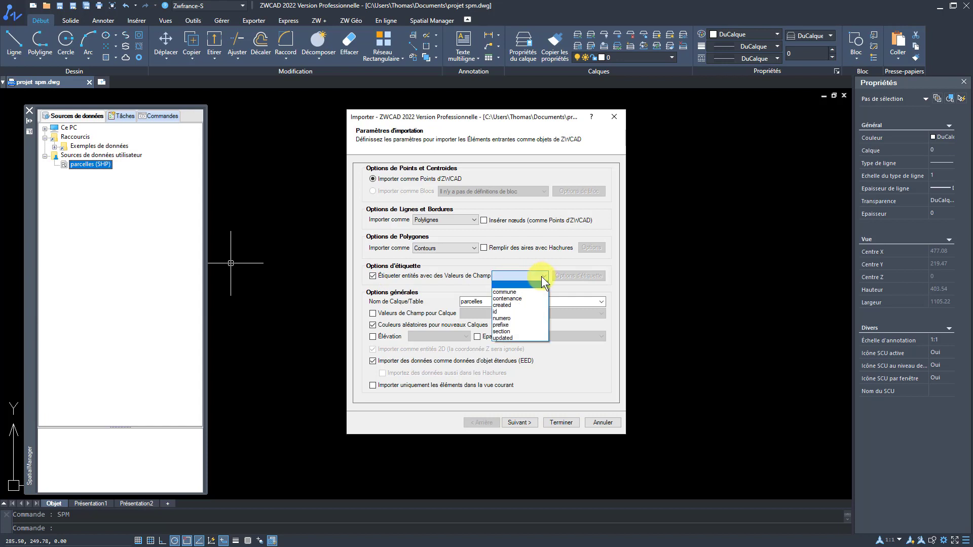
left_click(512, 317)
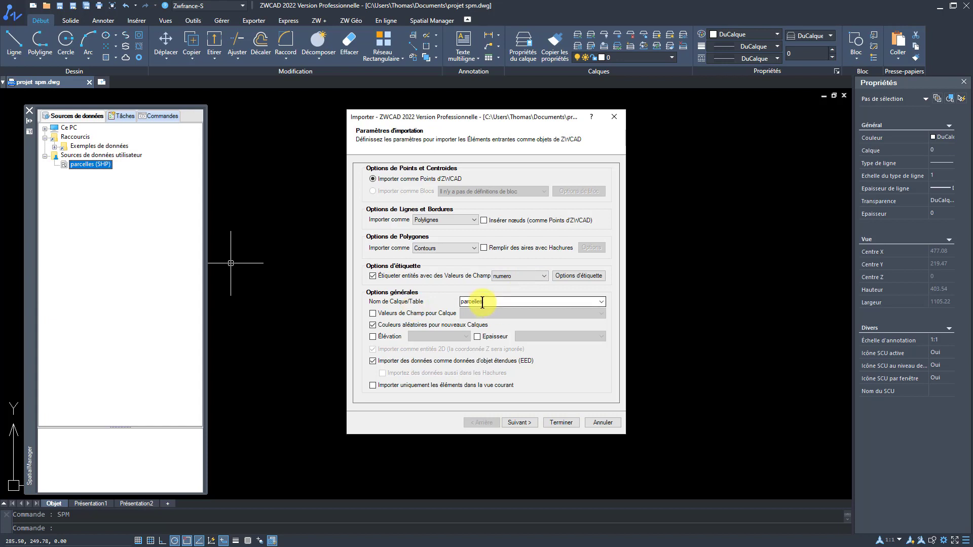
- Turn off random colours for new layers and run the import to layer parcelles without transforming the coordinates
left_click(602, 302)
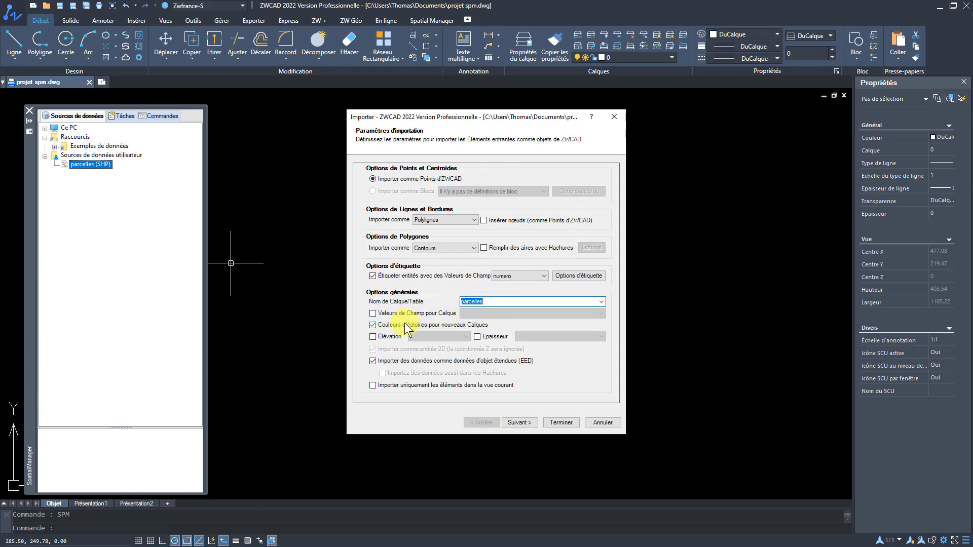
left_click(373, 325)
left_click(526, 424)
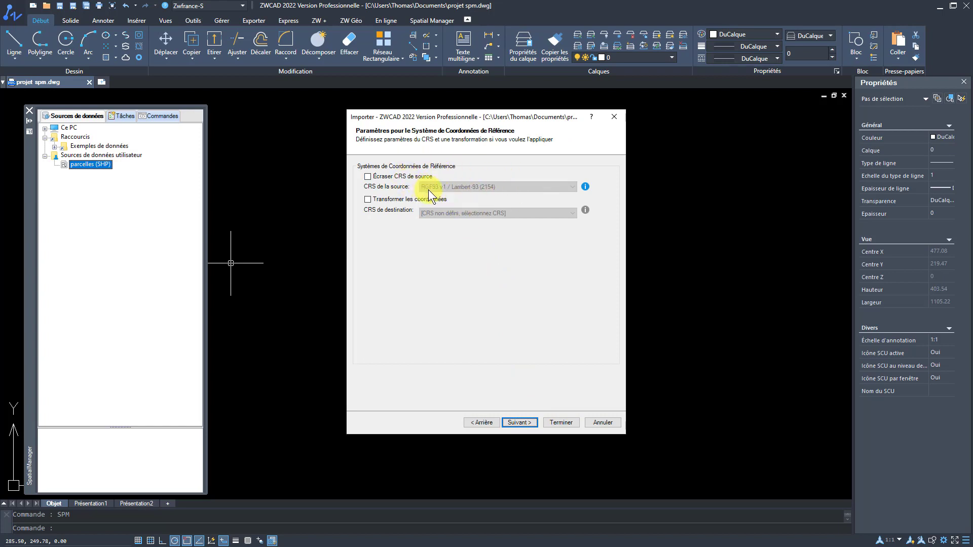
left_click(519, 424)
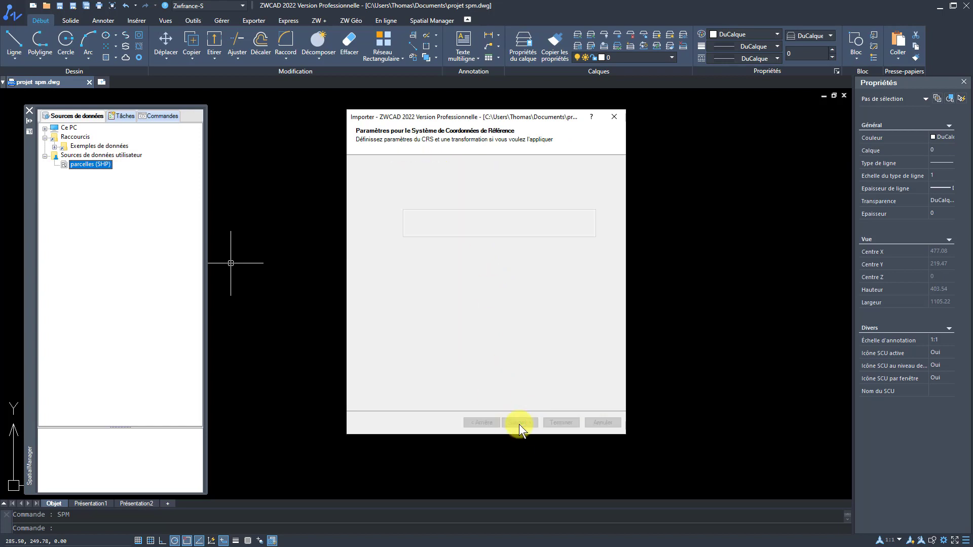
left_click(519, 423)
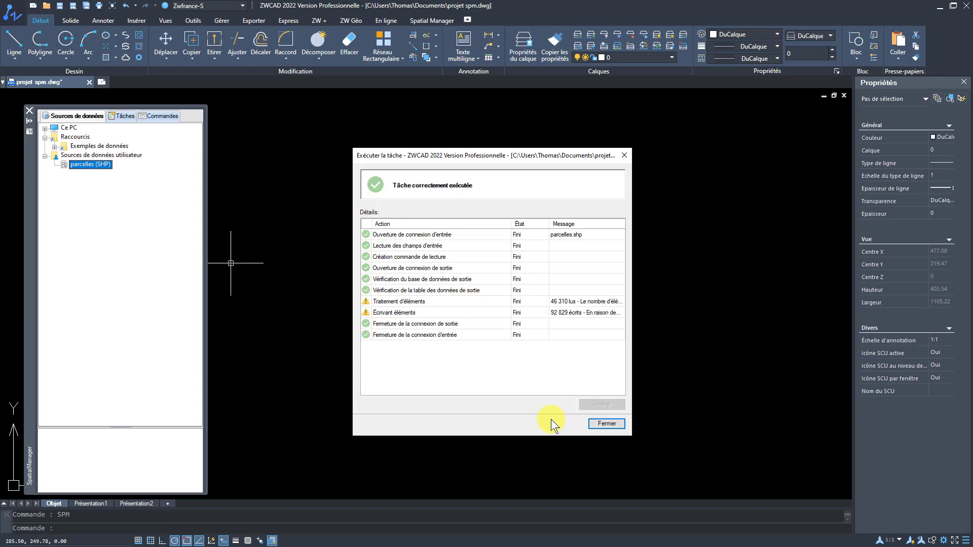
left_click(607, 424)
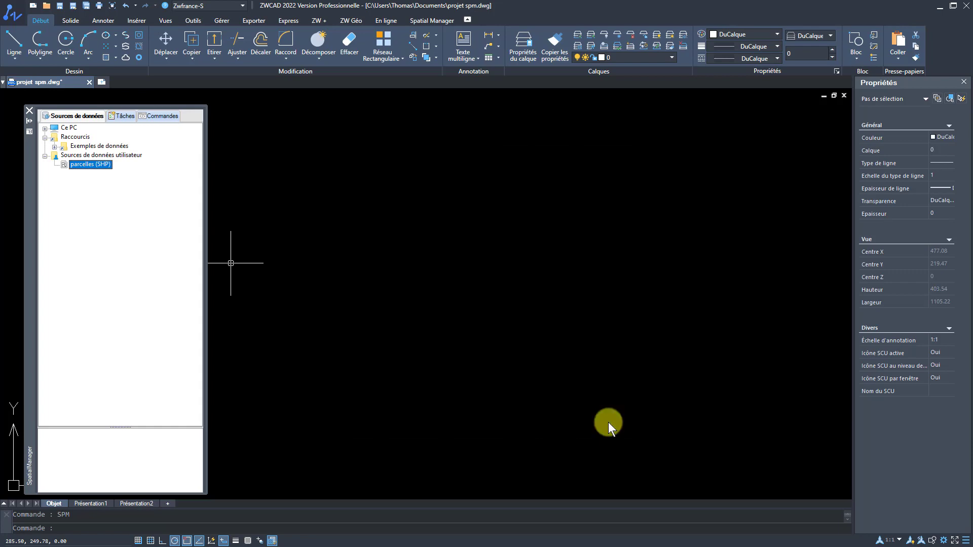
- Inspect the imported cadastral parcels and check one parcel's layer and attribute data
middle_click_drag(570, 249, 530, 230)
scroll(463, 284, "up", 15)
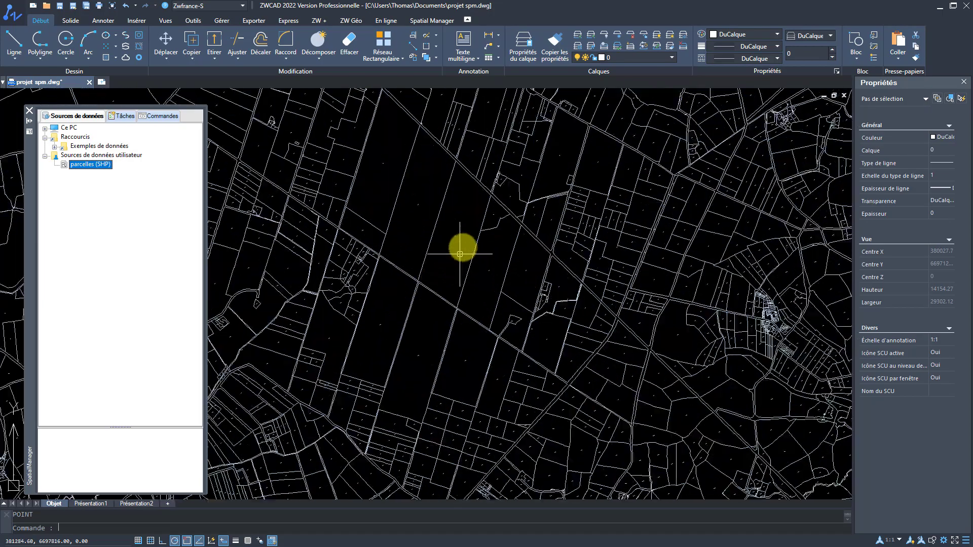
scroll(535, 244, "down", 16)
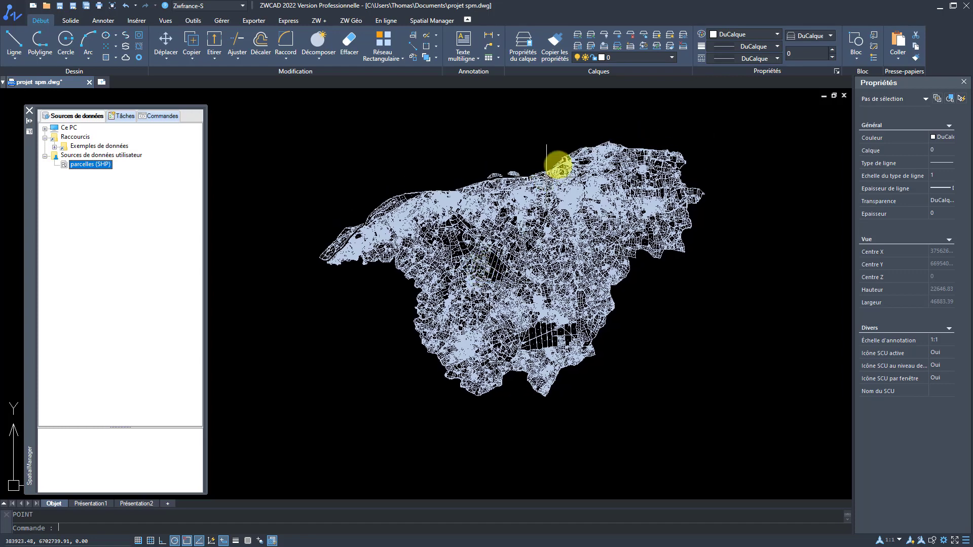
left_click(580, 173)
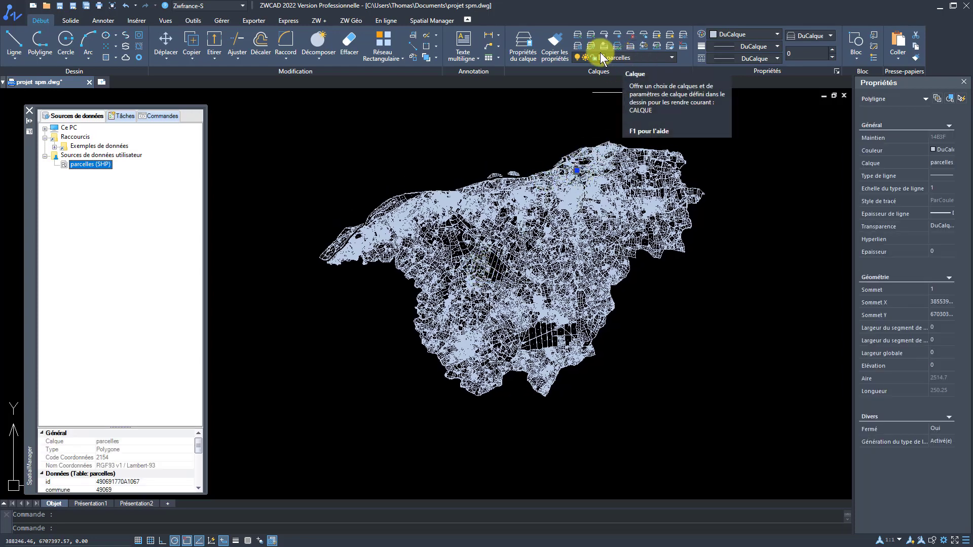
key("Escape")
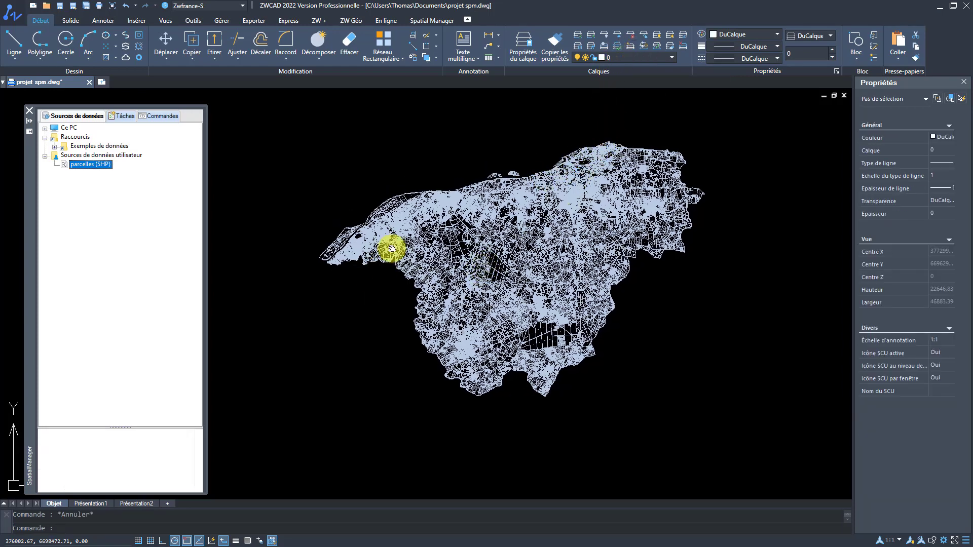
- Check the drawing's assigned coordinate system in the catalogue of projected systems without changing it
middle_click_drag(391, 243, 328, 229)
left_click(159, 116)
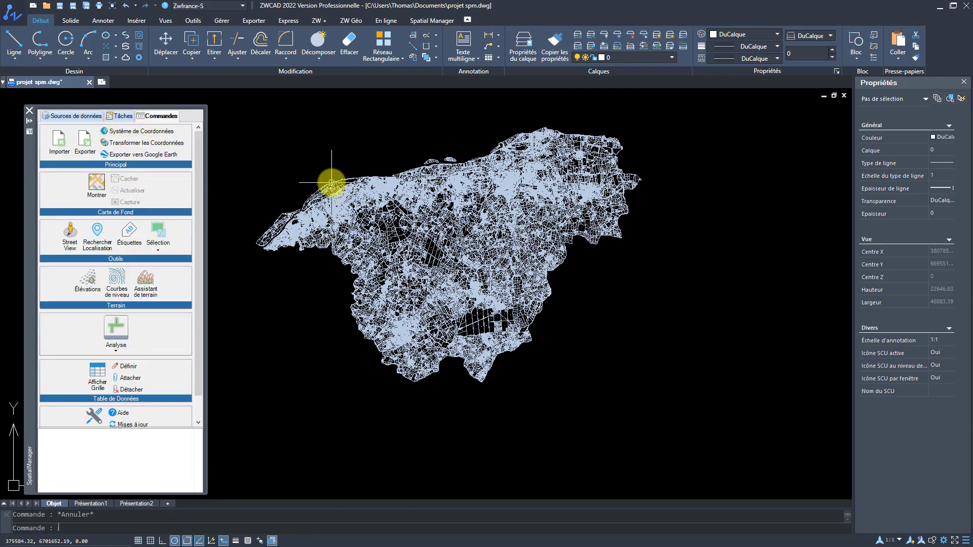
left_click(138, 135)
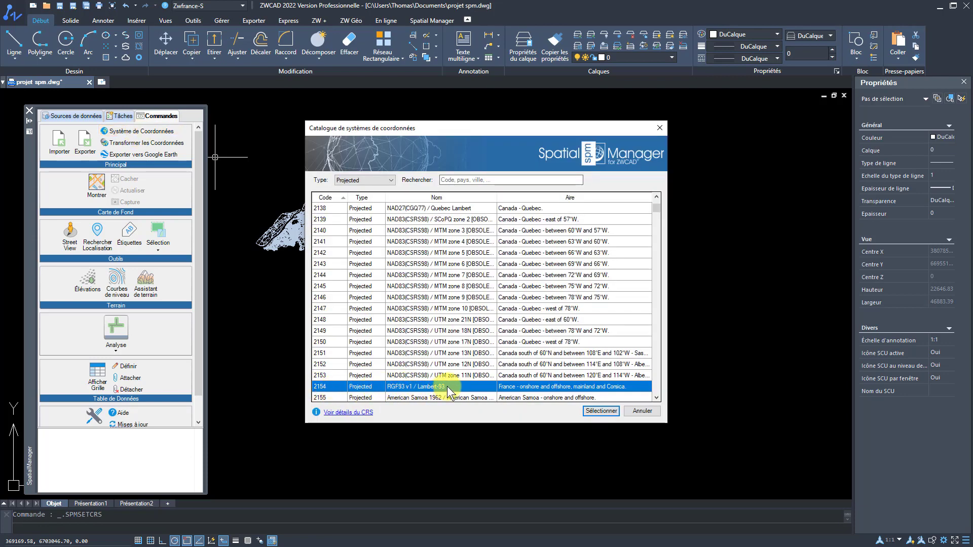
left_click(641, 412)
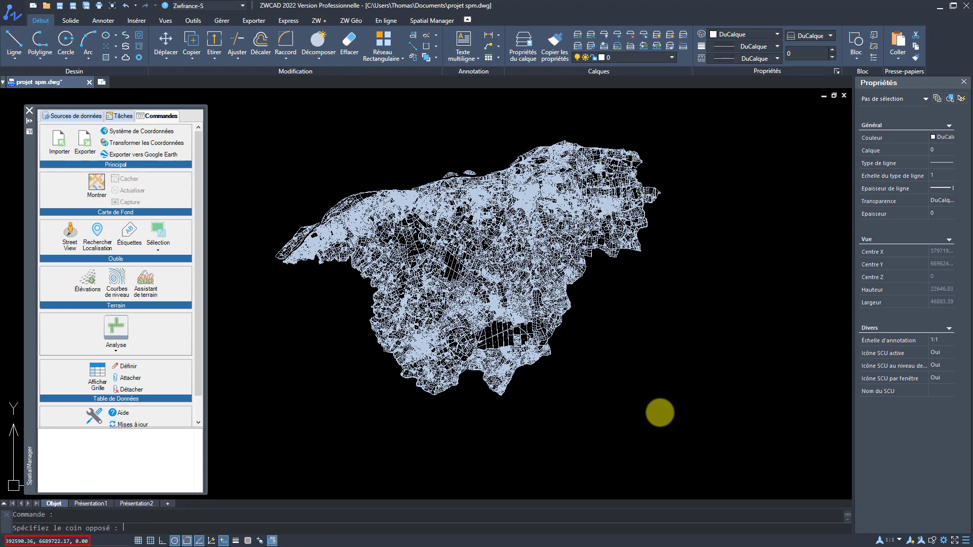
- Delete the eastern half of the parcel map and the southern part of what remains
left_click(659, 409)
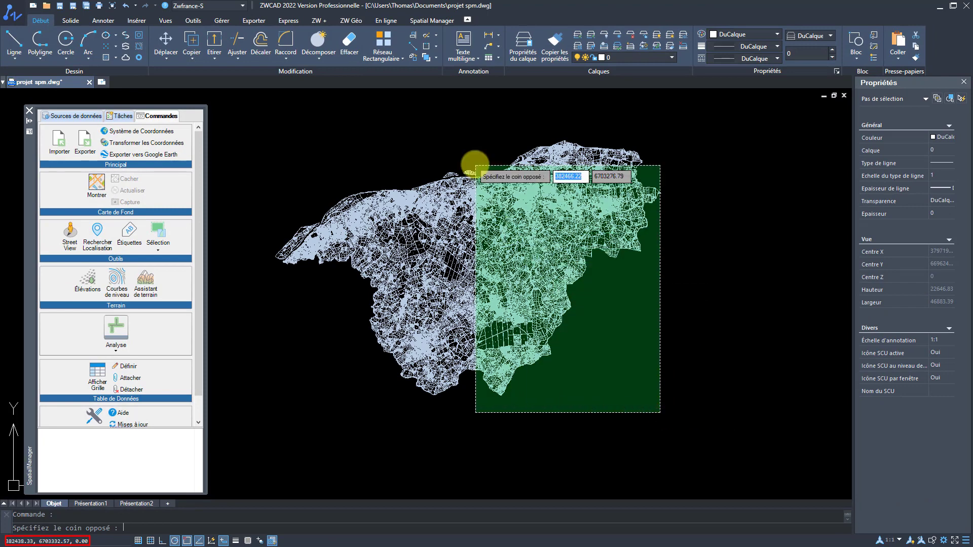
left_click(423, 140)
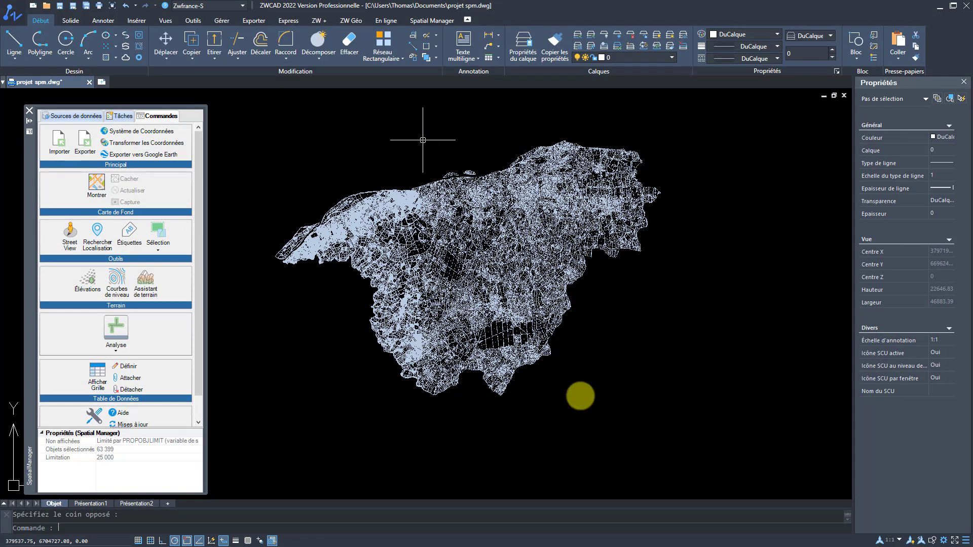
key("Delete")
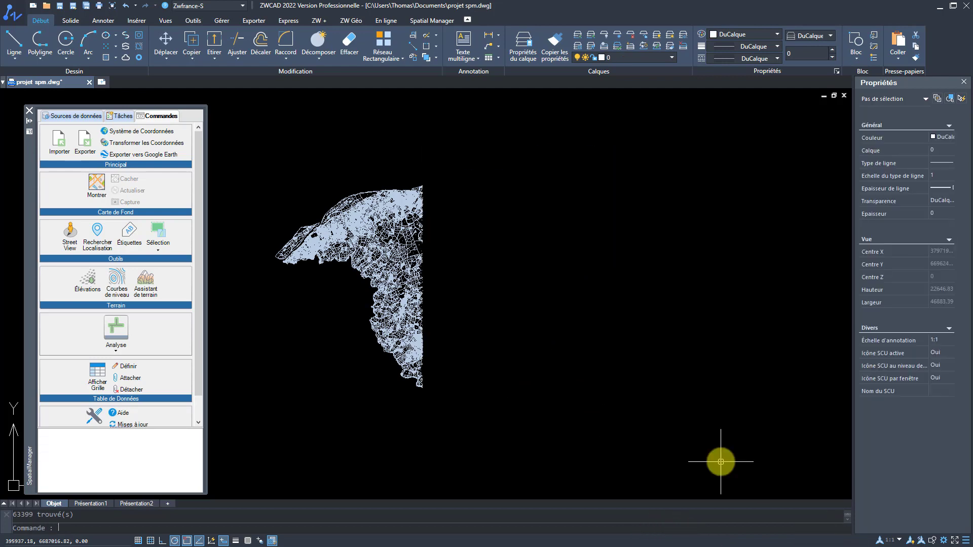
left_click(512, 413)
left_click(348, 267)
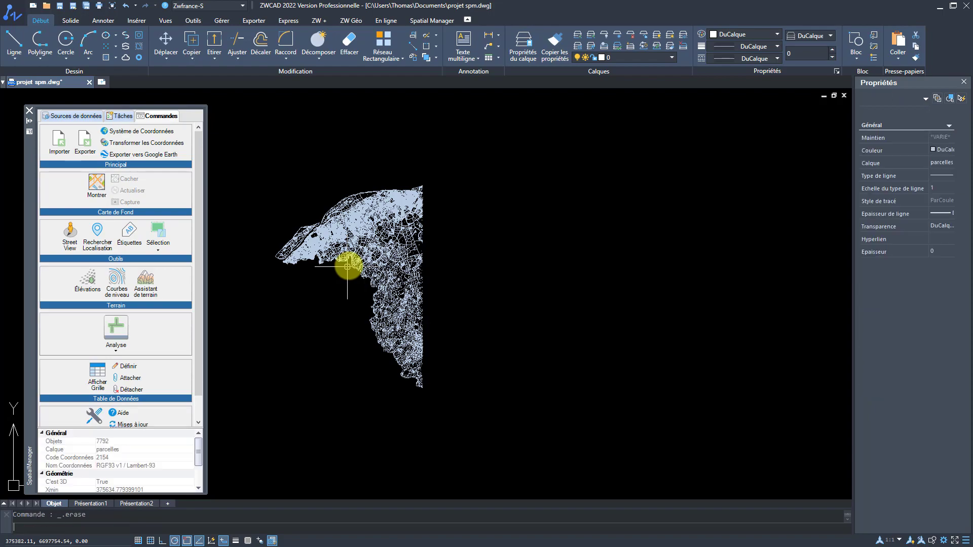
key("Delete")
- Delete another eastern strip of parcels, keeping the western area along the river
middle_click_drag(355, 265, 383, 286)
scroll(382, 286, "up", 8)
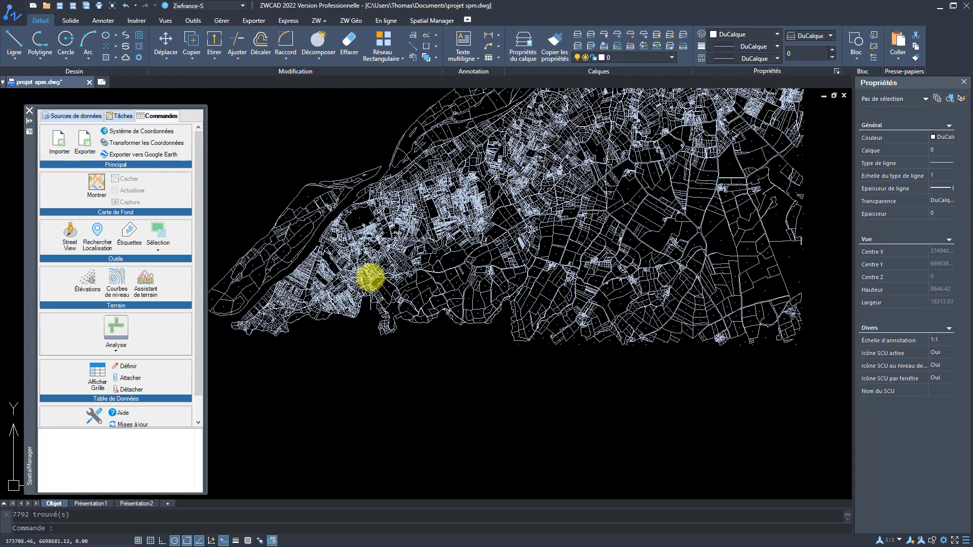
scroll(446, 304, "down", 5)
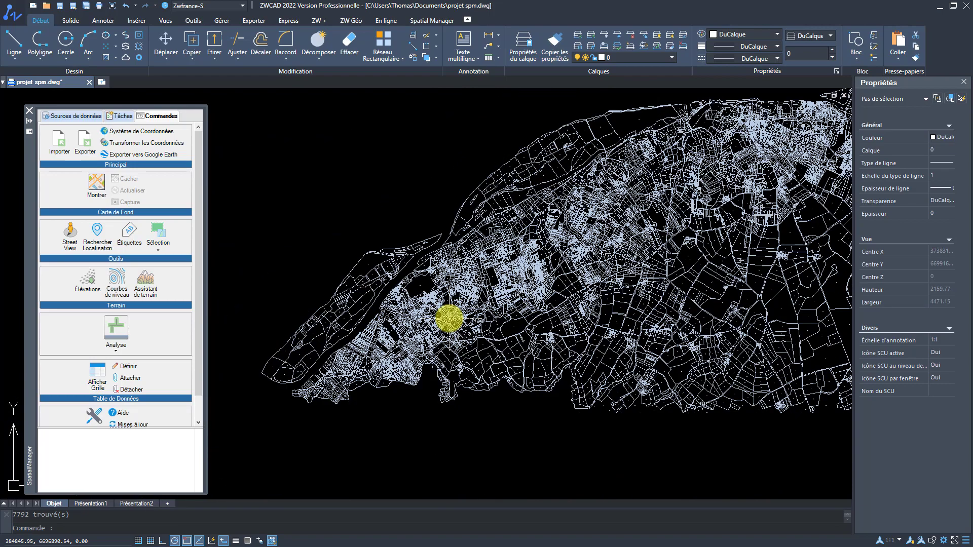
scroll(456, 308, "up", 3)
scroll(491, 341, "down", 2)
left_click(624, 375)
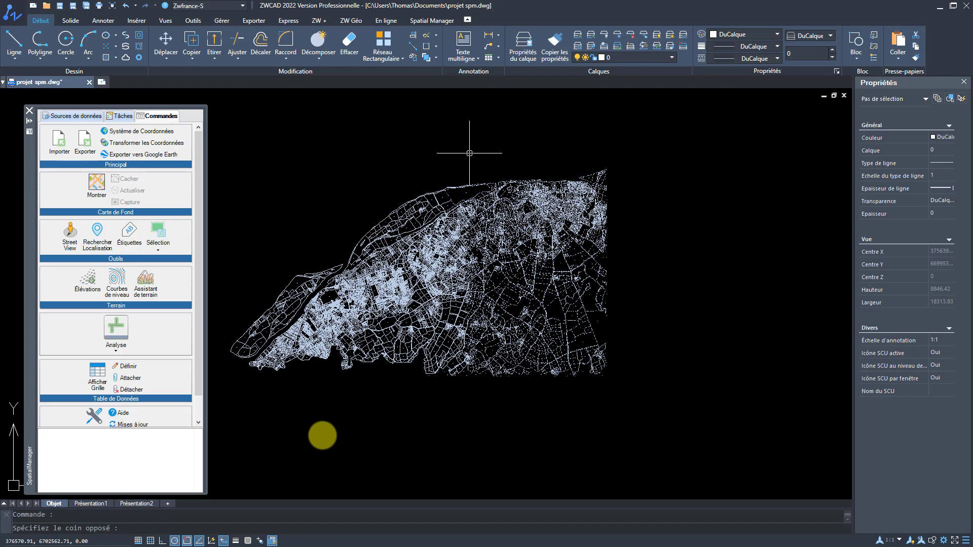
key("Delete")
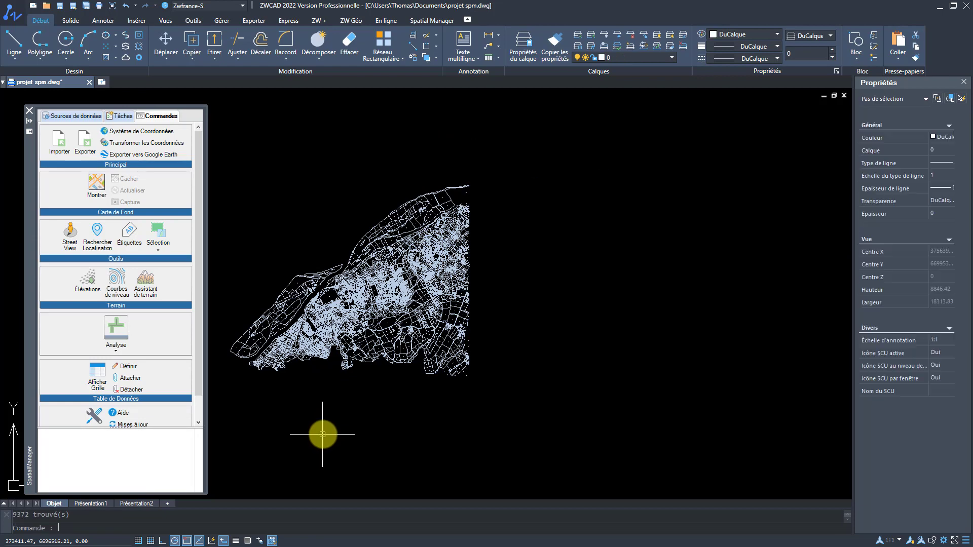
- Display the Google Maps Satellite background map behind the parcels, without zooming to the map or placing it in front
scroll(435, 304, "up", 4)
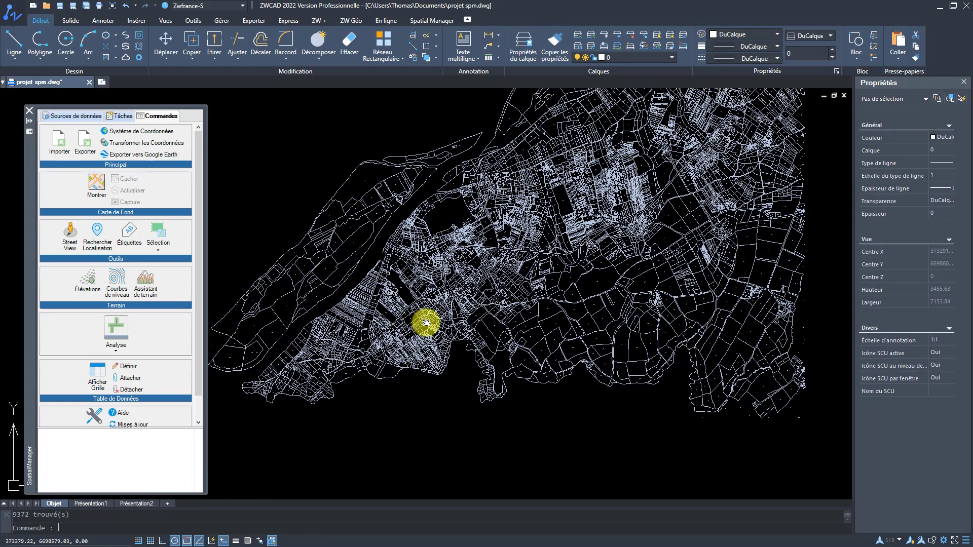
middle_click_drag(400, 300, 395, 308)
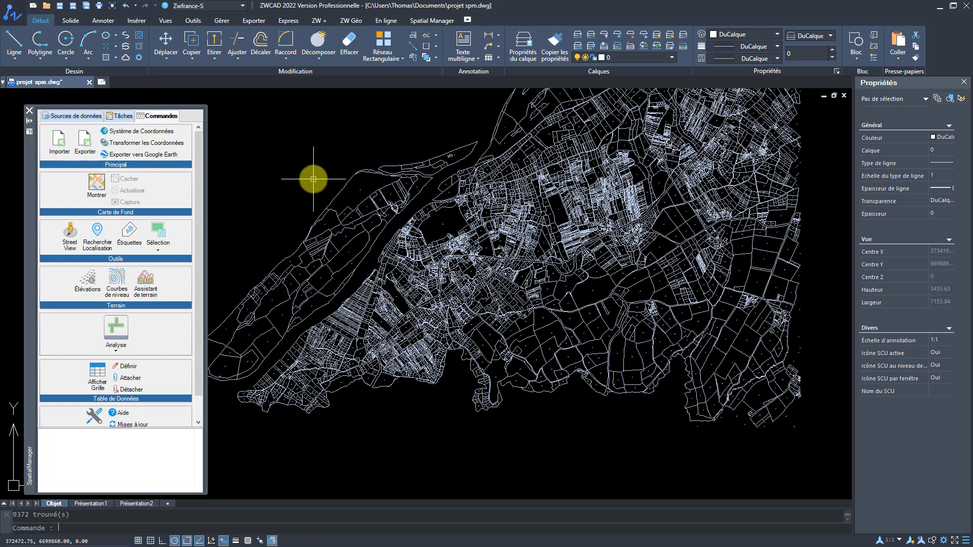
left_click(101, 181)
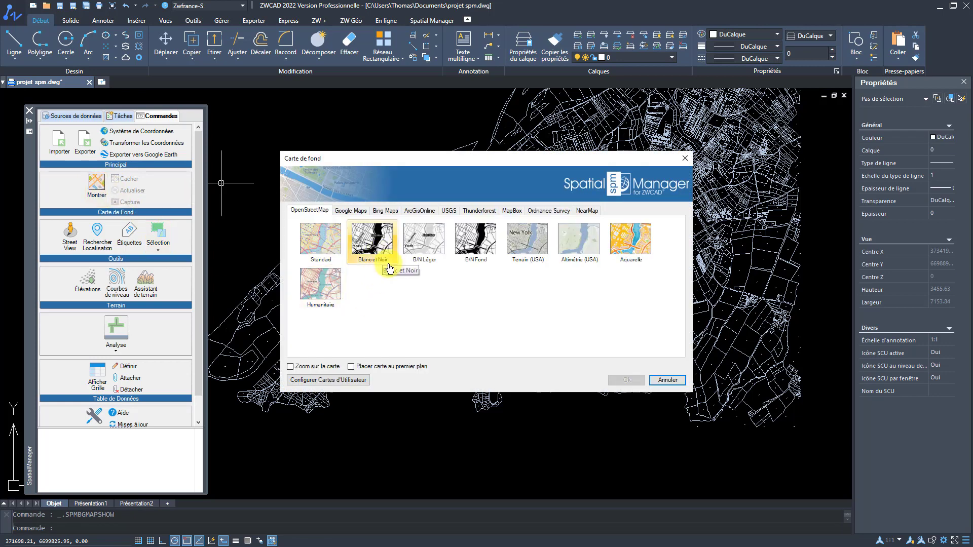
left_click(351, 211)
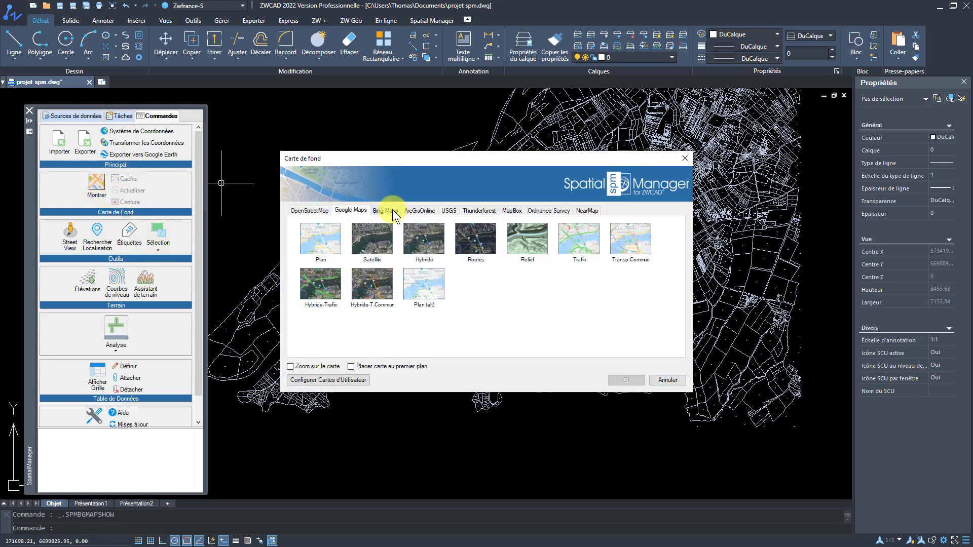
left_click(419, 210)
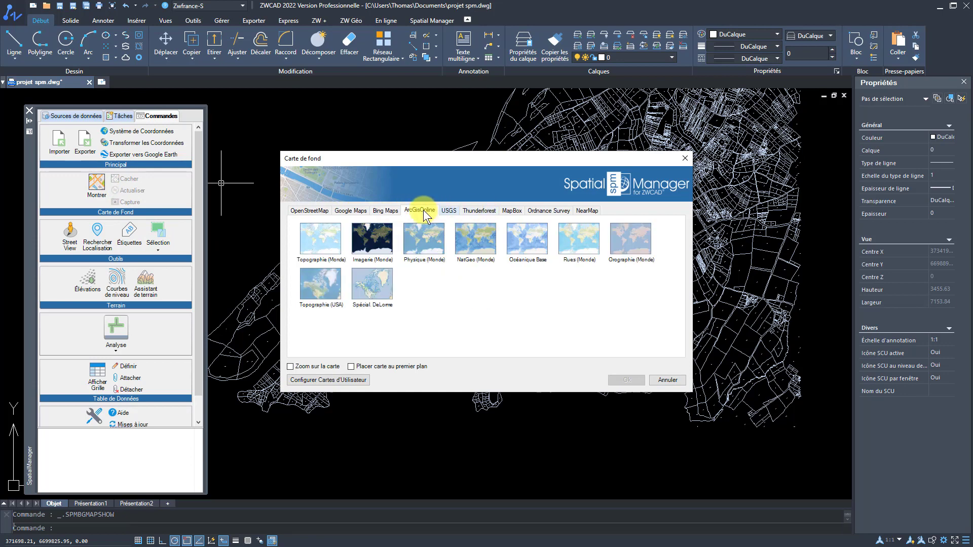
left_click(355, 211)
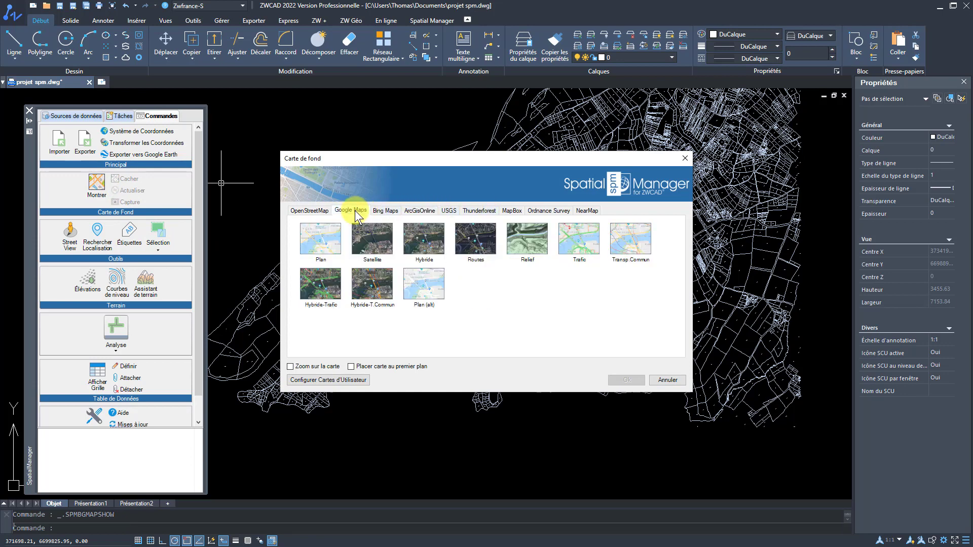
left_click(376, 244)
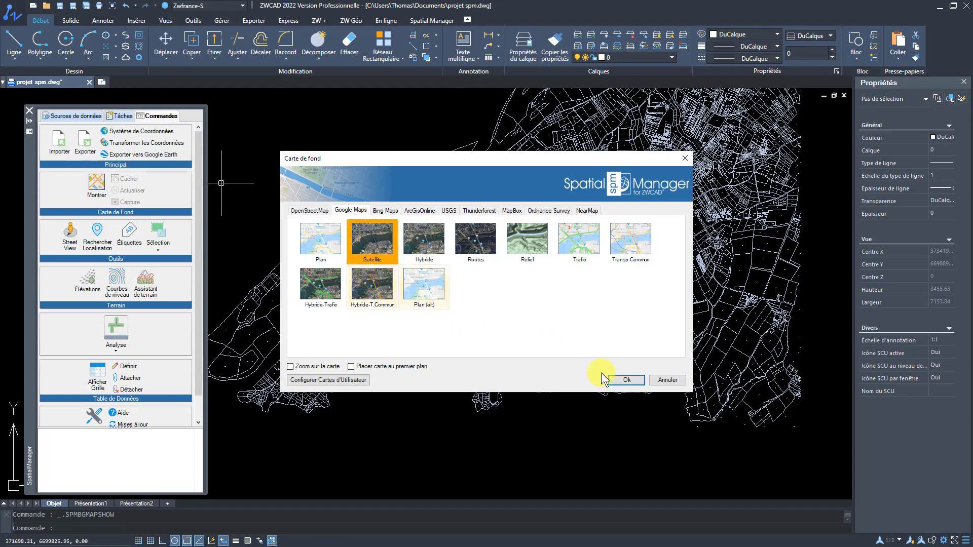
left_click(629, 381)
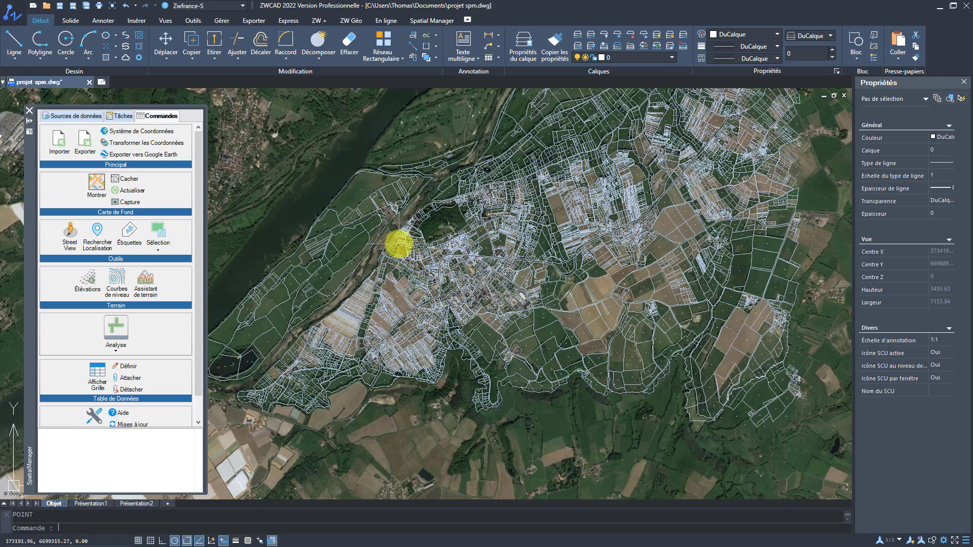
left_click(98, 188)
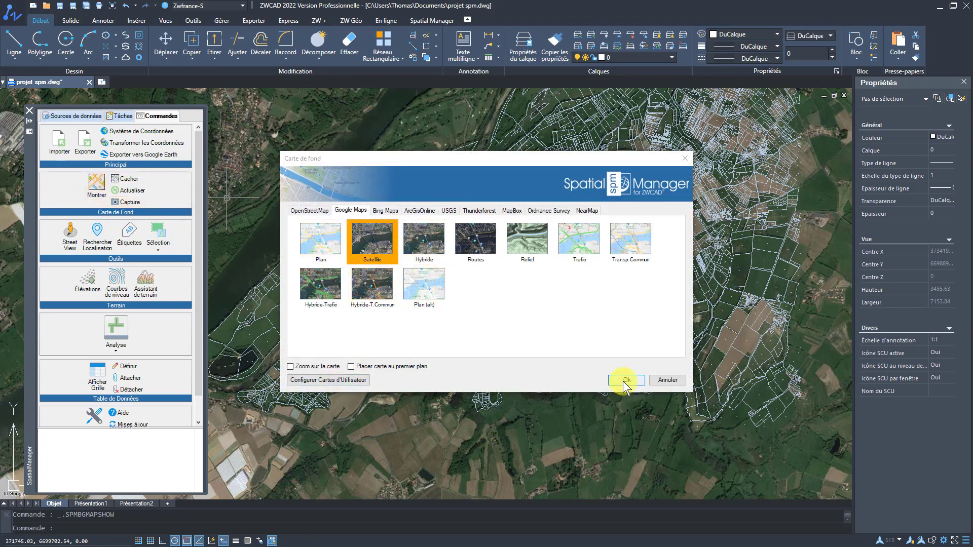
left_click(625, 381)
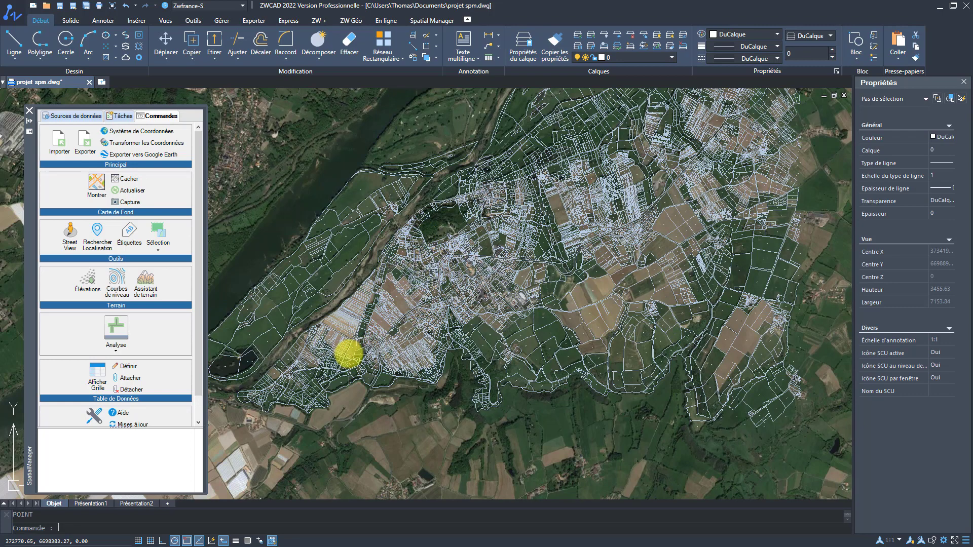
- Define a custom capture zone of the background map over the western part of the village, about 682 units across its diagonal
scroll(354, 348, "up", 1)
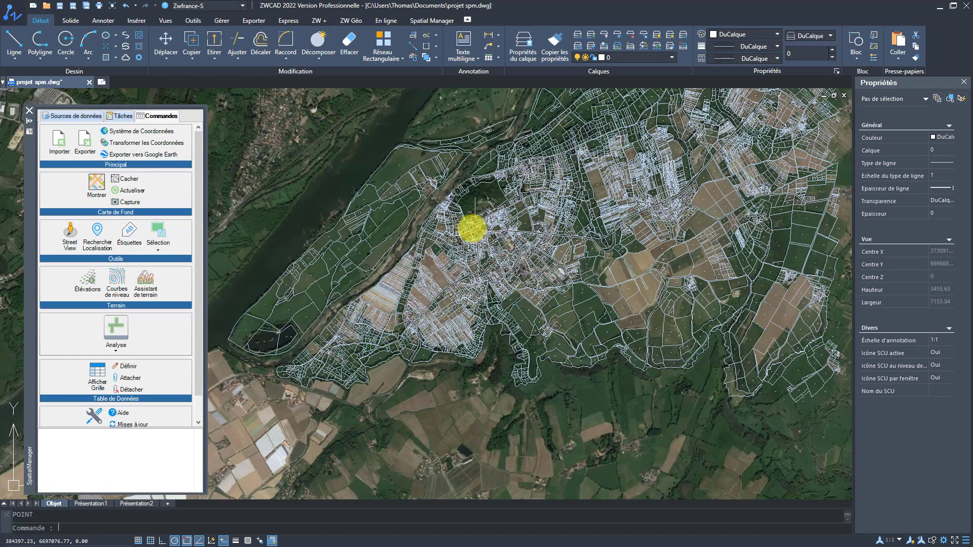
scroll(472, 228, "up", 3)
middle_click_drag(454, 210, 413, 219)
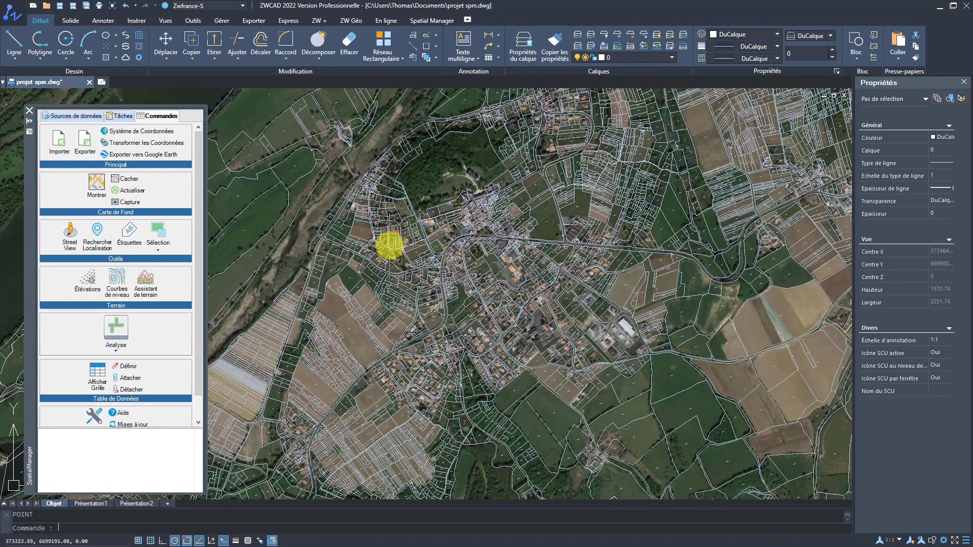
scroll(420, 254, "up", 2)
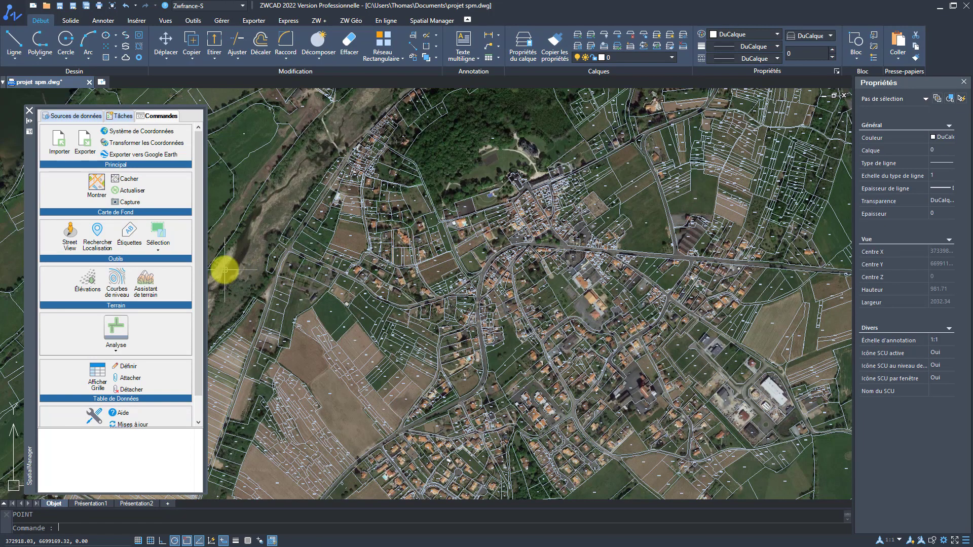
left_click(127, 202)
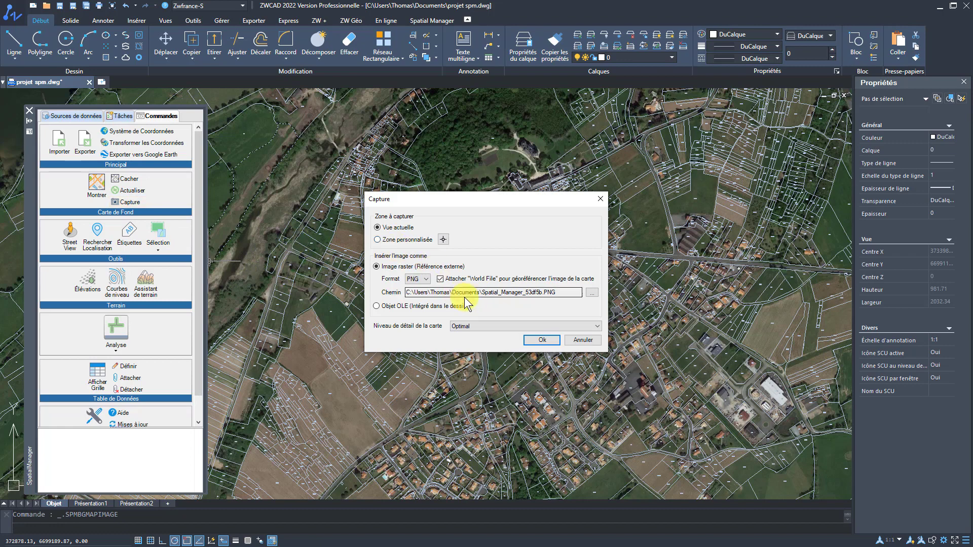
left_click(443, 239)
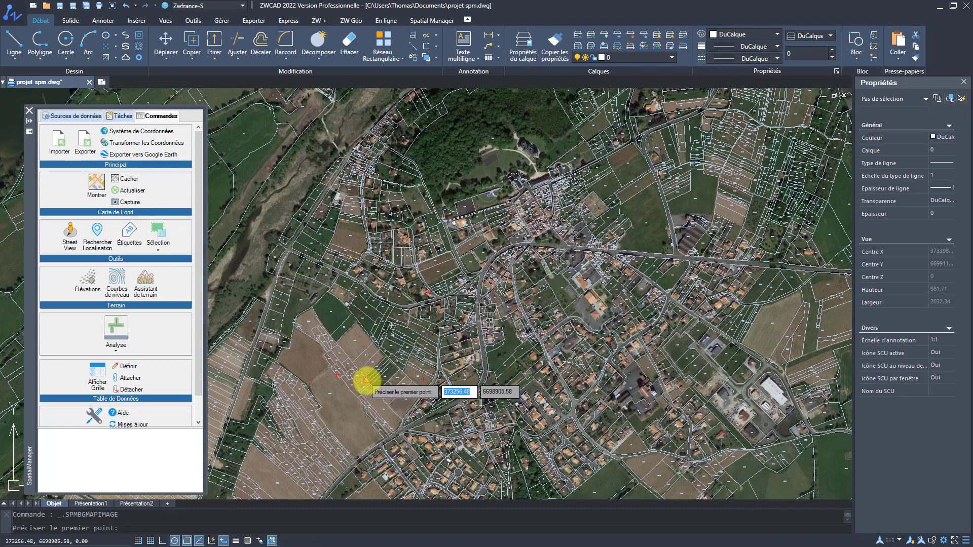
left_click(279, 178)
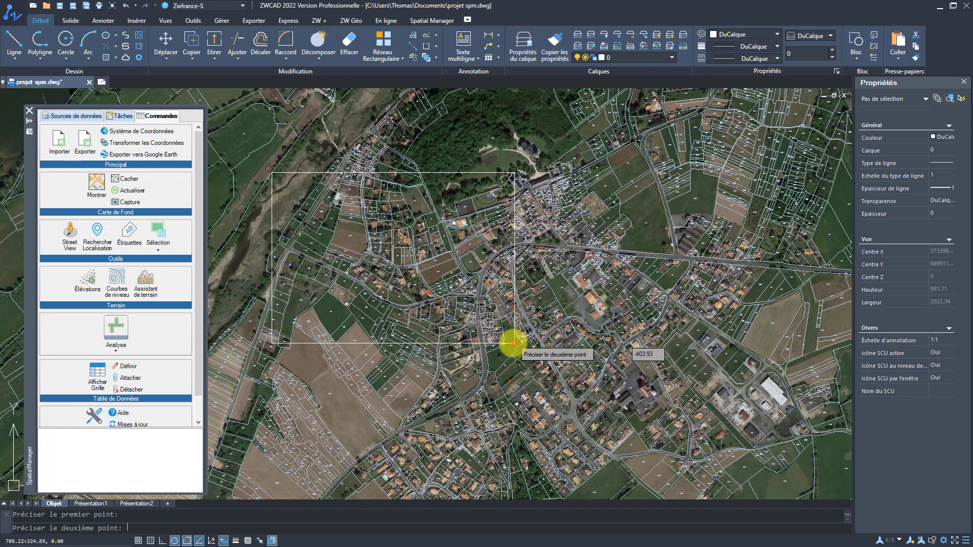
left_click(510, 345)
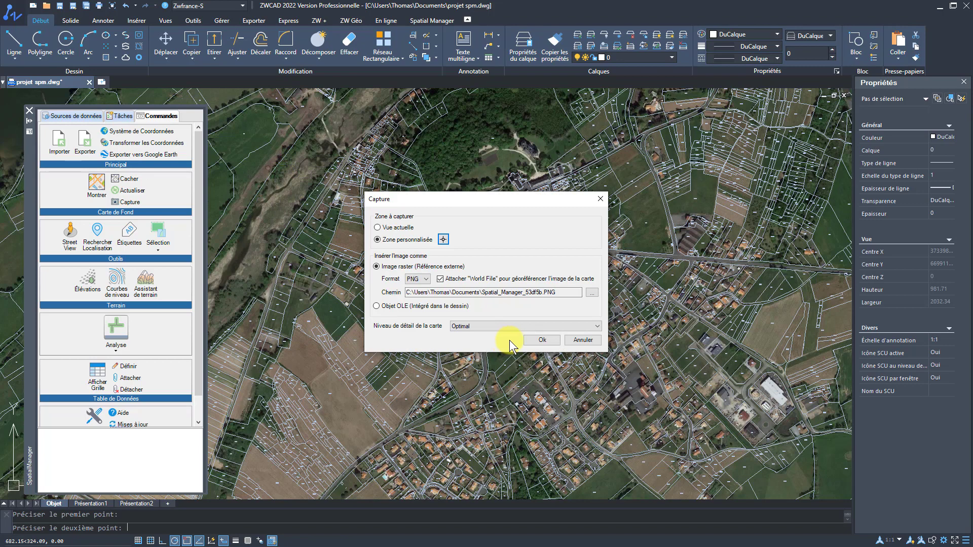
- Set the map detail level to Très élevé and insert the captured zone as a georeferenced PNG raster image
left_click(475, 327)
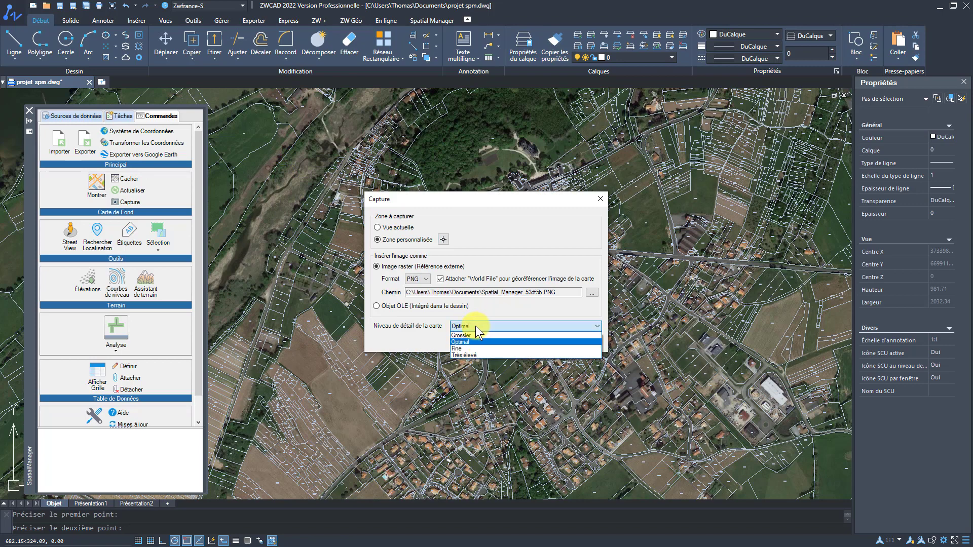
left_click(467, 356)
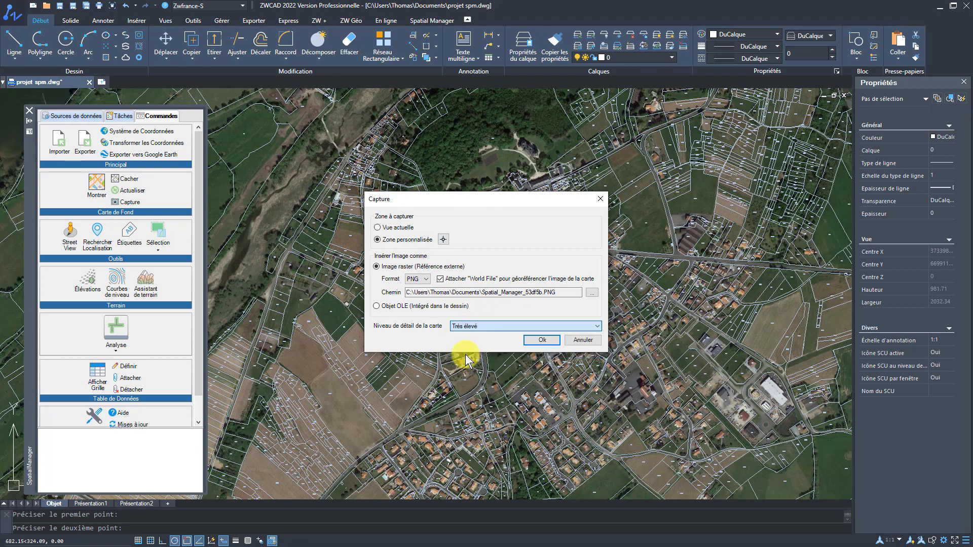
left_click(537, 338)
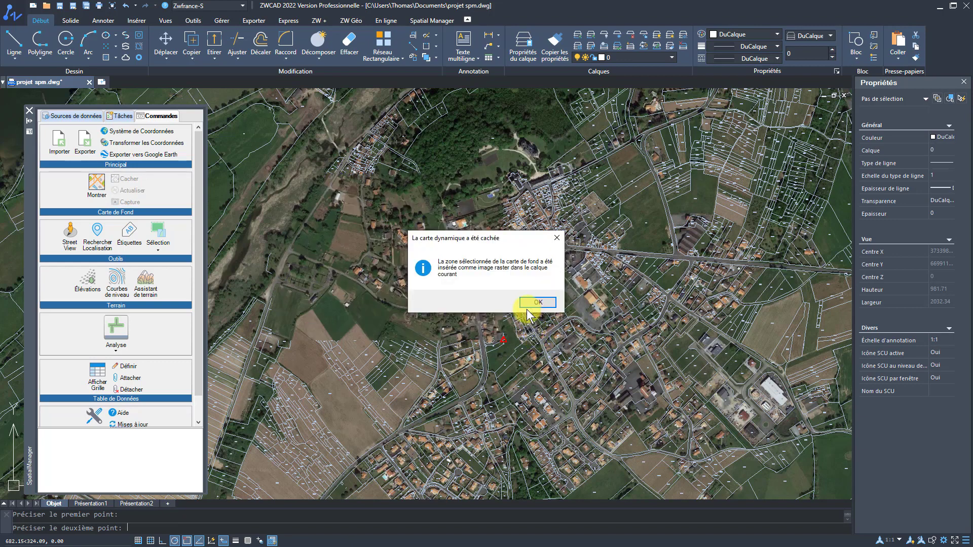
left_click(530, 305)
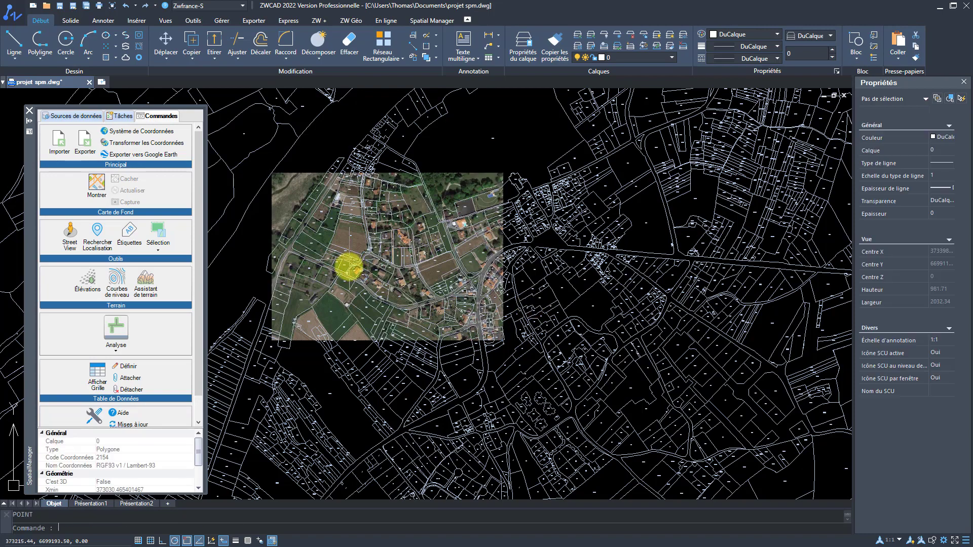
- Examine how the parcels align with the inserted satellite image and check the image's entry among the external references
scroll(363, 292, "up", 3)
scroll(363, 292, "up", 4)
scroll(488, 261, "down", 2)
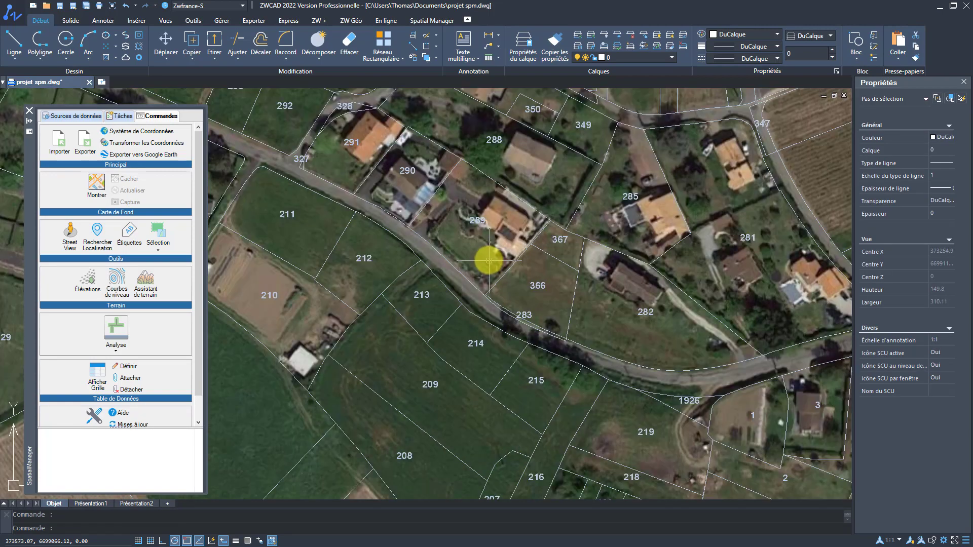
scroll(489, 260, "up", 1)
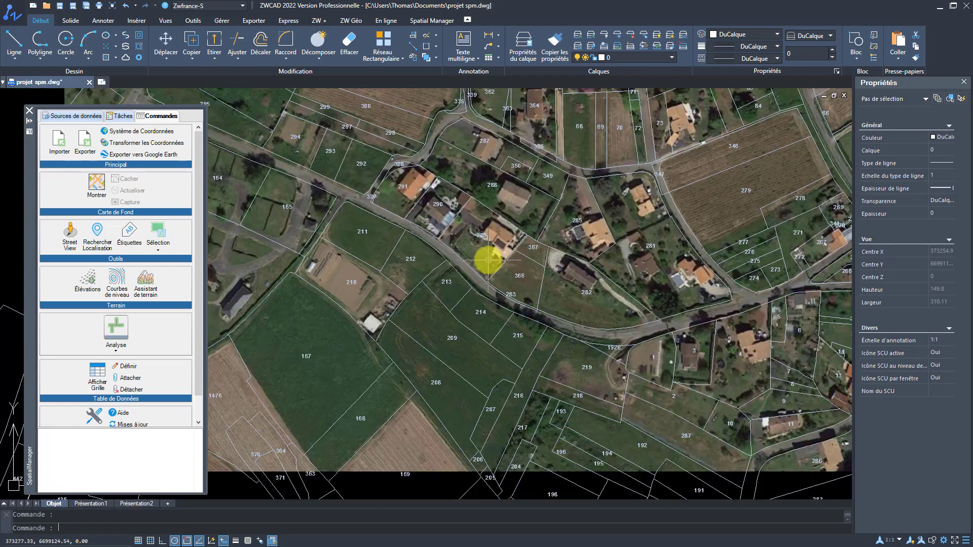
left_click(144, 21)
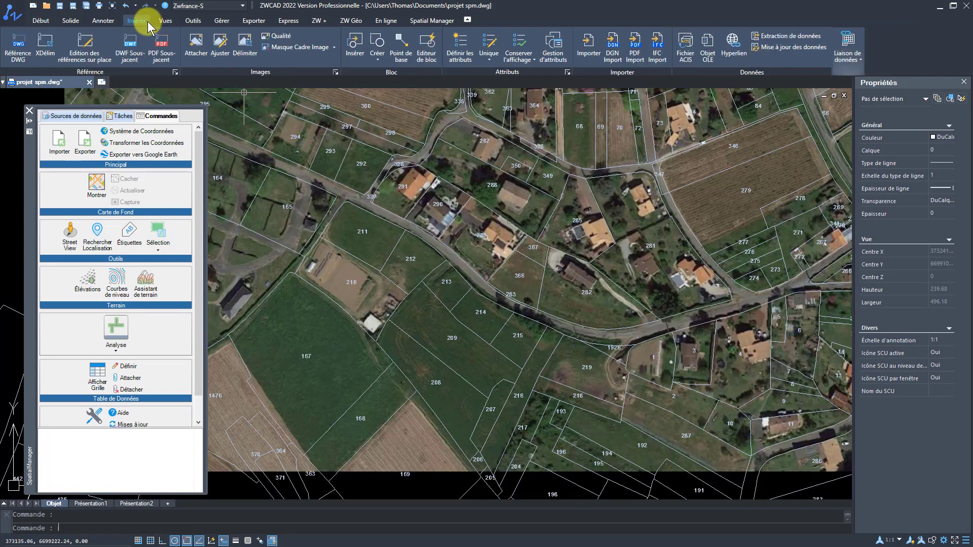
left_click(175, 73)
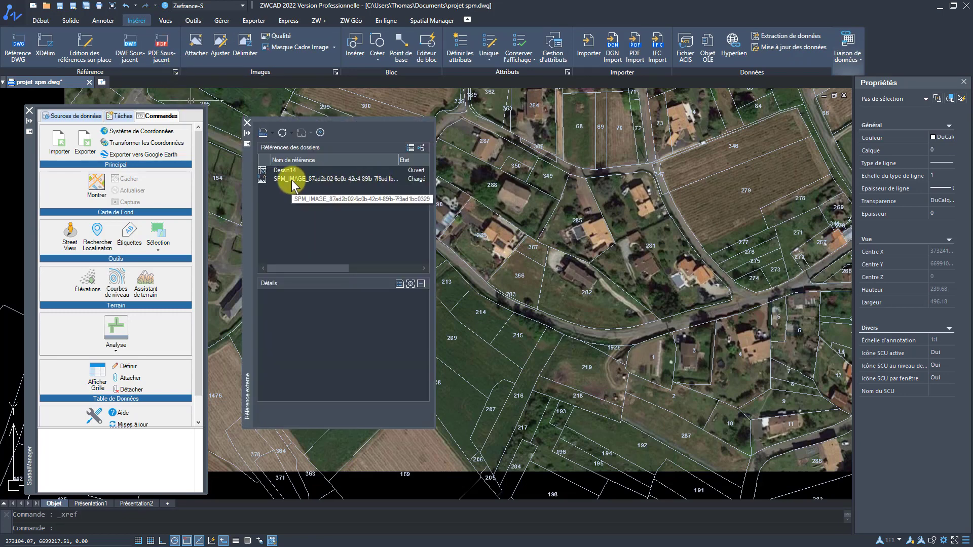
left_click(247, 123)
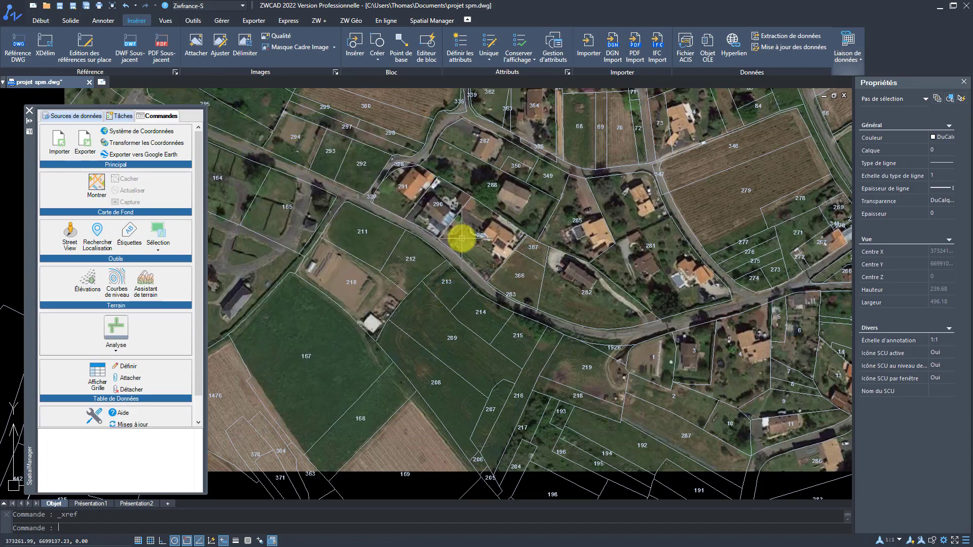
- Display the data grid of the parcelles table over the drawing and enlarge its window to show more columns
scroll(462, 238, "down", 4)
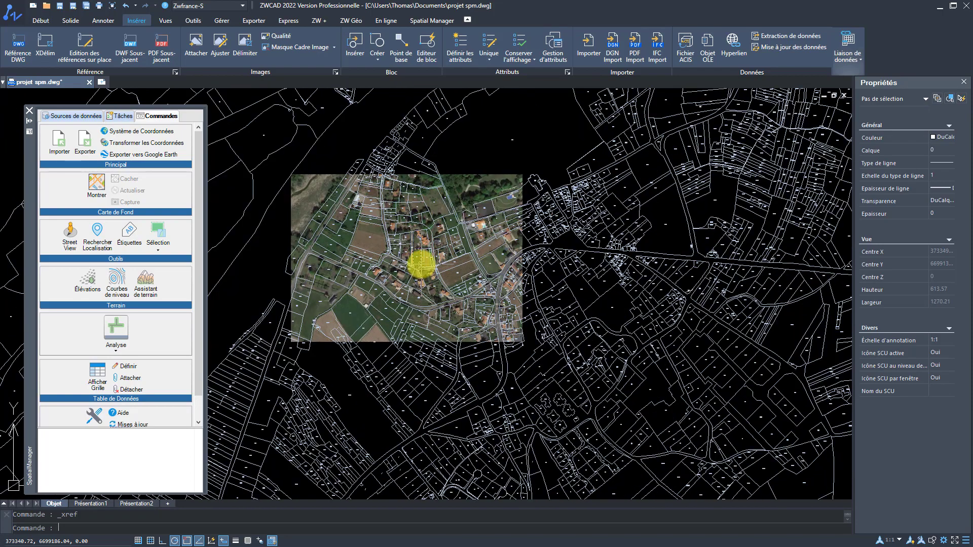
middle_click_drag(421, 264, 433, 270)
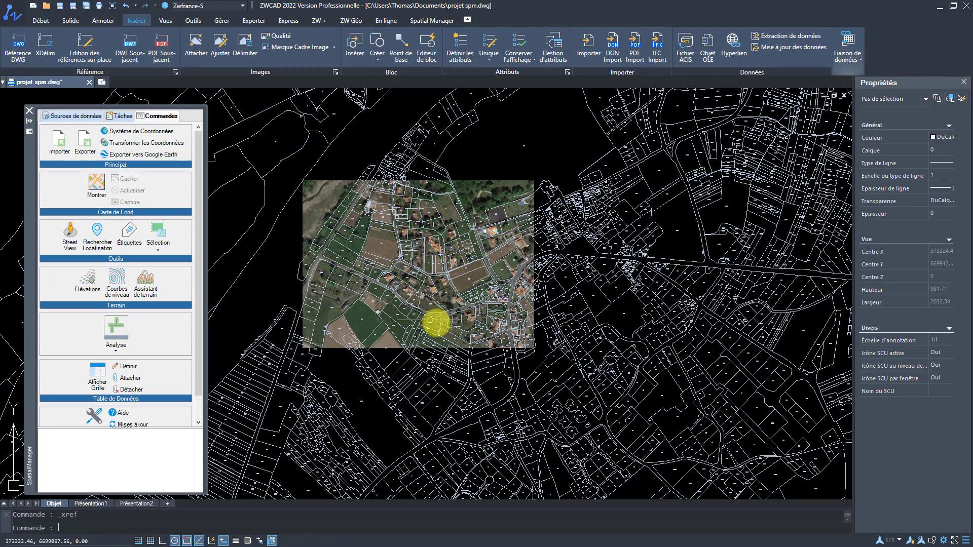
scroll(406, 299, "up", 2)
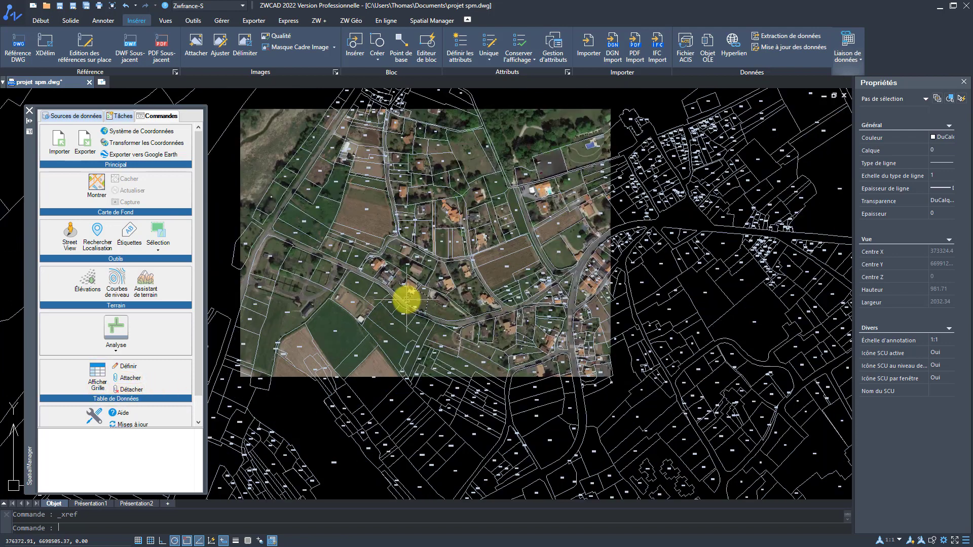
left_click(97, 379)
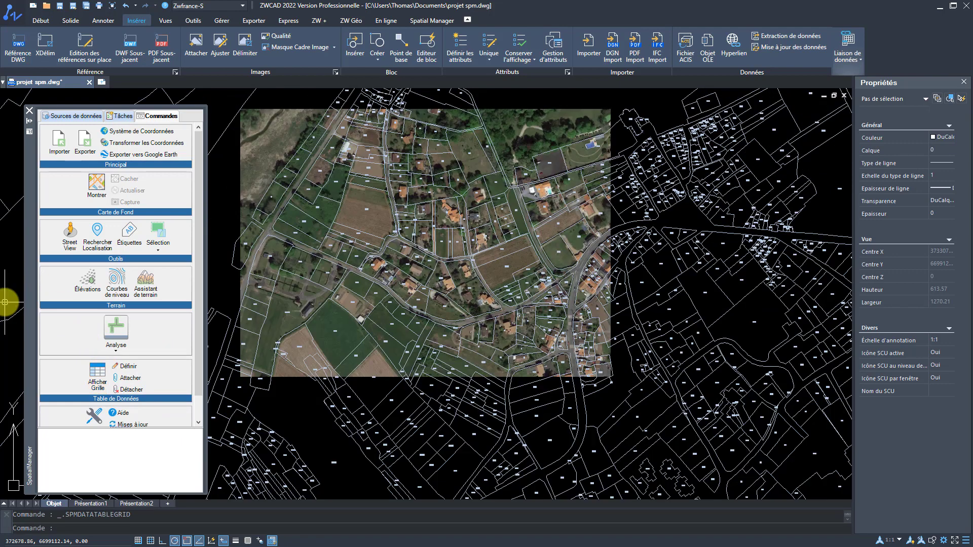
left_click_drag(149, 332, 246, 248)
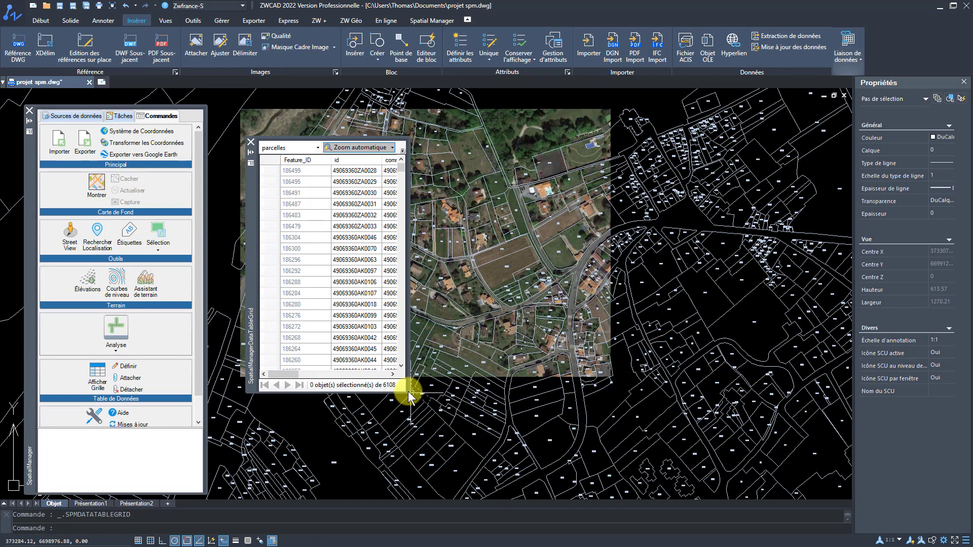
left_click_drag(409, 391, 553, 422)
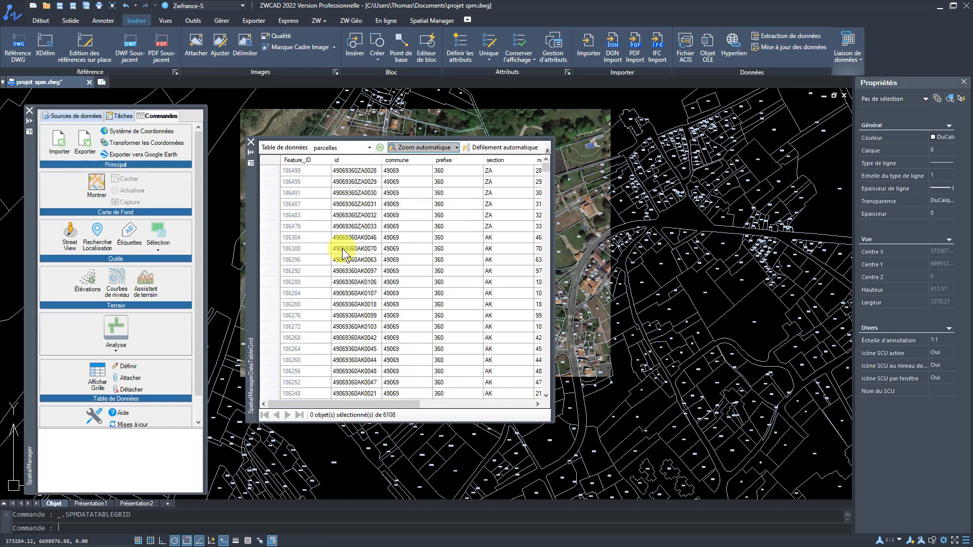
- Sort the parcelles records in ascending order by the numero column and browse to the rows around number 366
left_click_drag(307, 403, 418, 409)
left_click(361, 162)
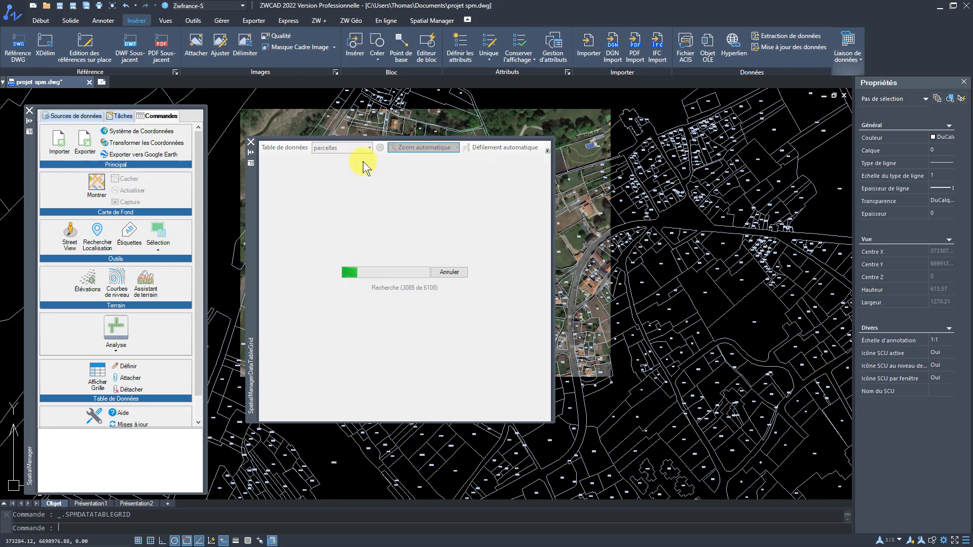
left_click_drag(546, 163, 533, 265)
scroll(532, 265, "down", 7)
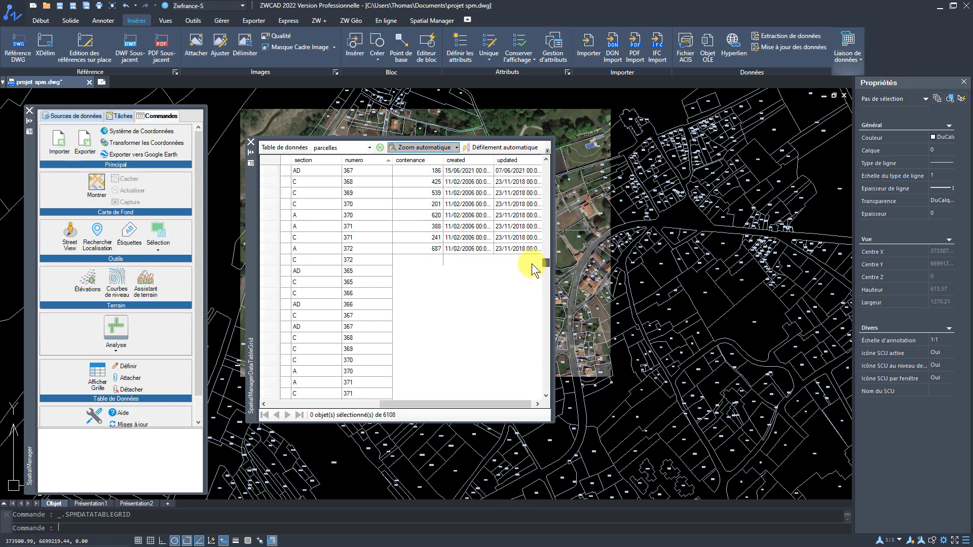
scroll(361, 305, "up", 4)
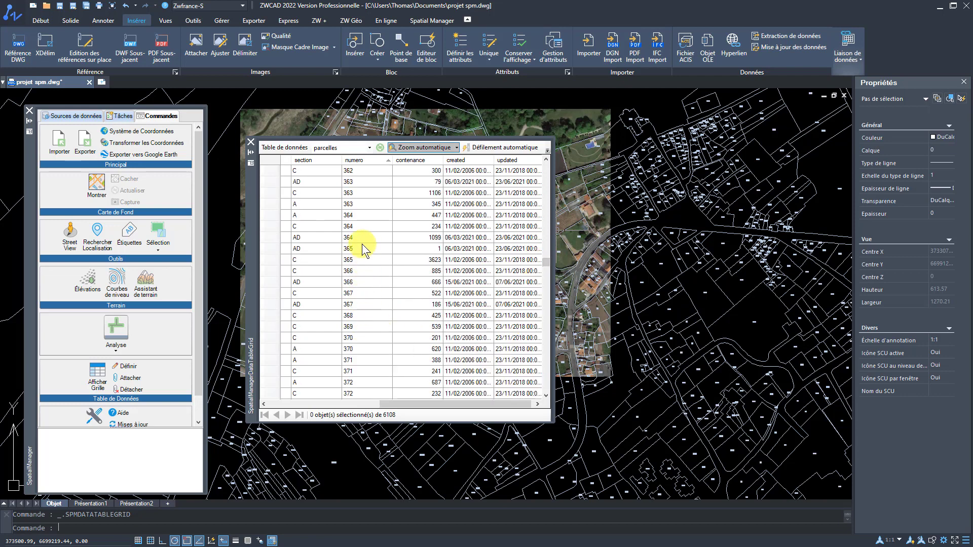
- Move the data grid aside and locate parcel 366 of section C in the drawing from its table record
left_click(354, 282)
left_click_drag(252, 217, 610, 225)
left_click(709, 279)
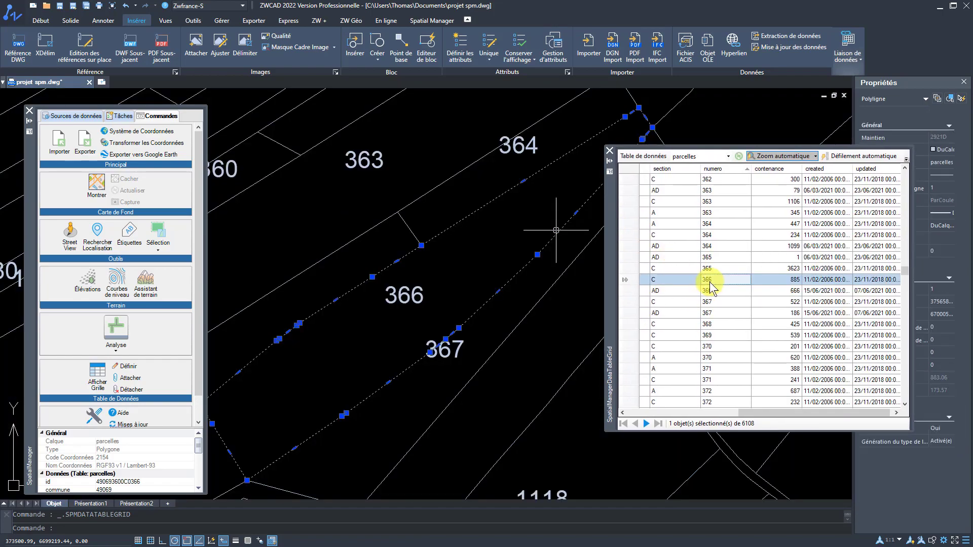
scroll(458, 336, "down", 6)
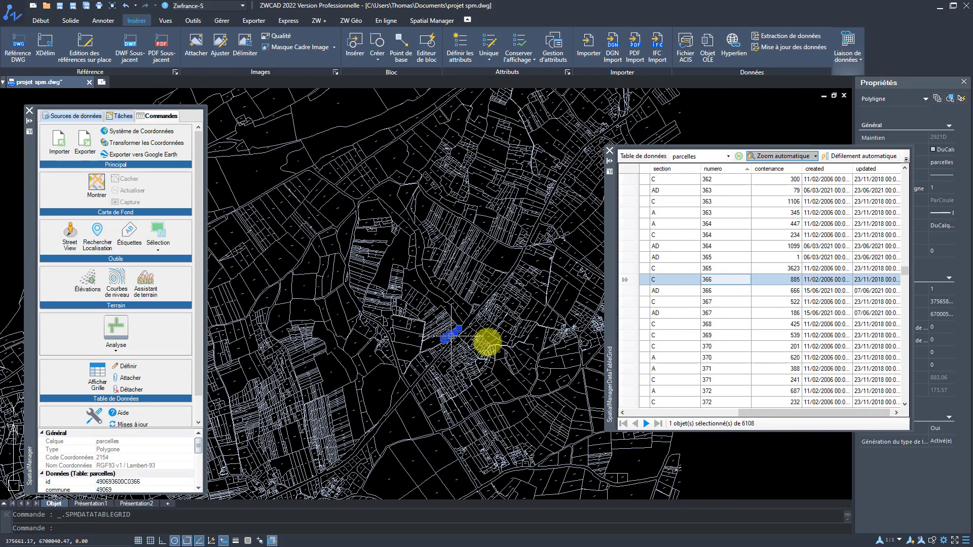
- Select parcel 366 of section AD from its table record and close the data grid
left_click(715, 291)
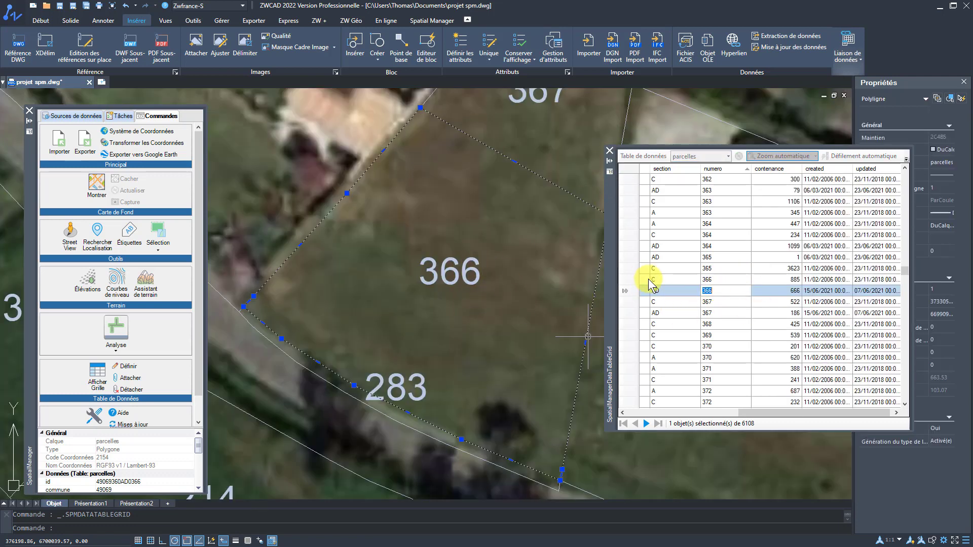
left_click(610, 151)
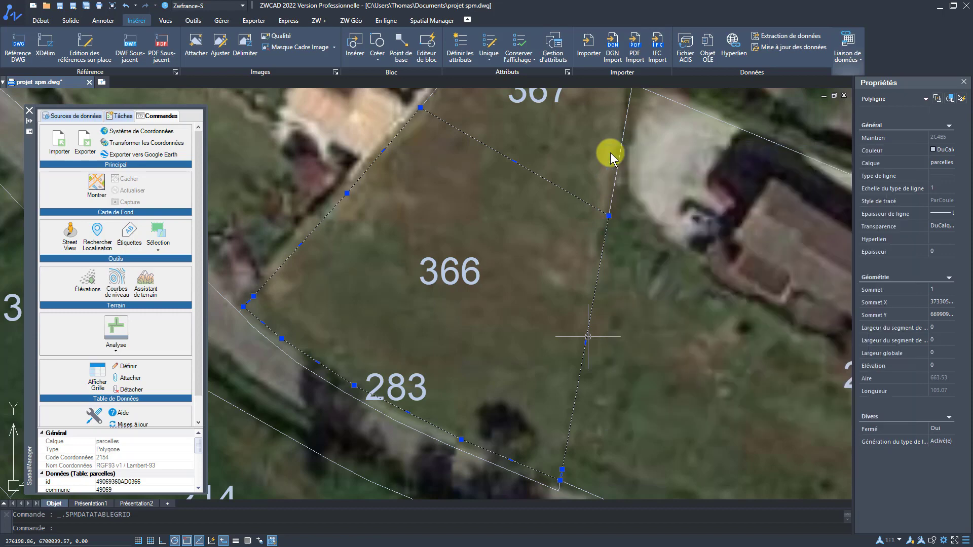
scroll(467, 330, "down", 5)
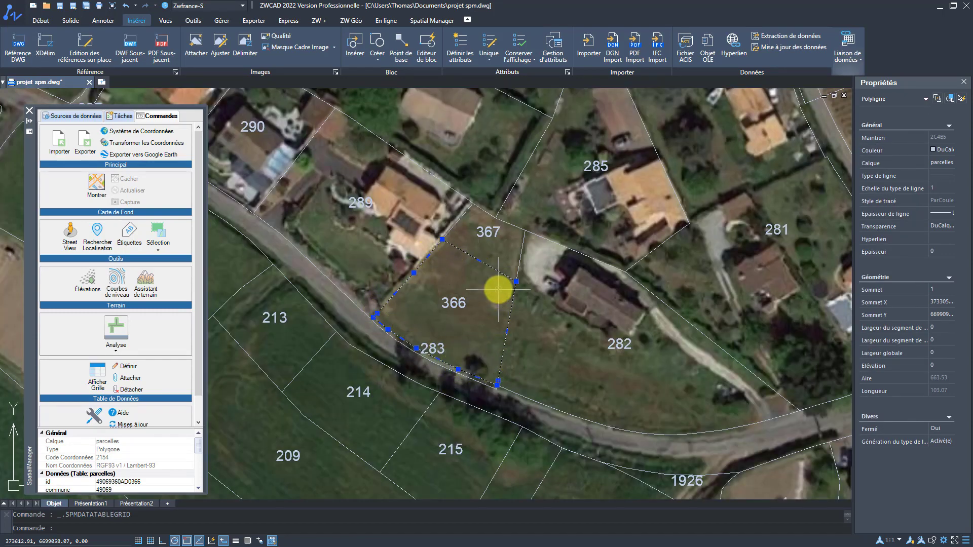
scroll(497, 287, "up", 2)
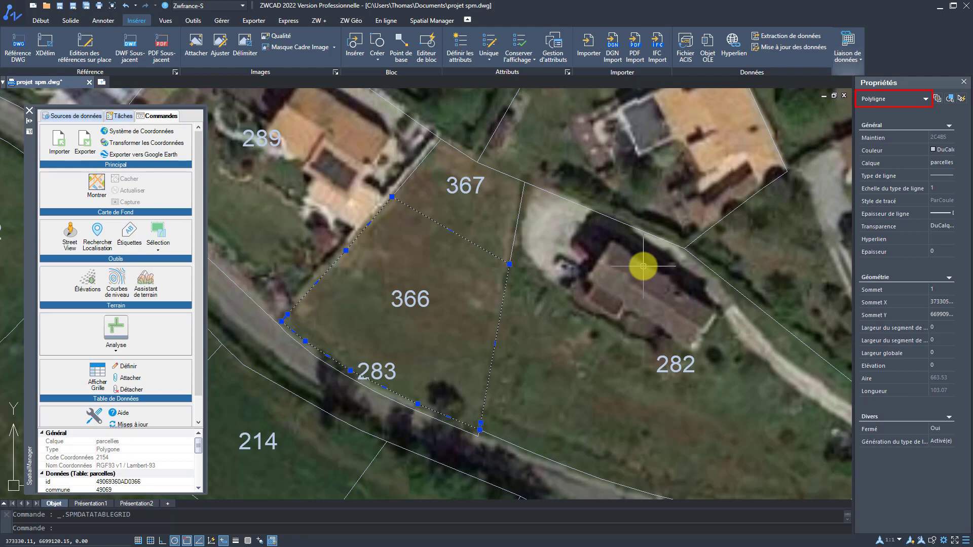
- Give the outline of parcel 366 a red colour and a global width of 0.4, and clear the selection
left_click(950, 155)
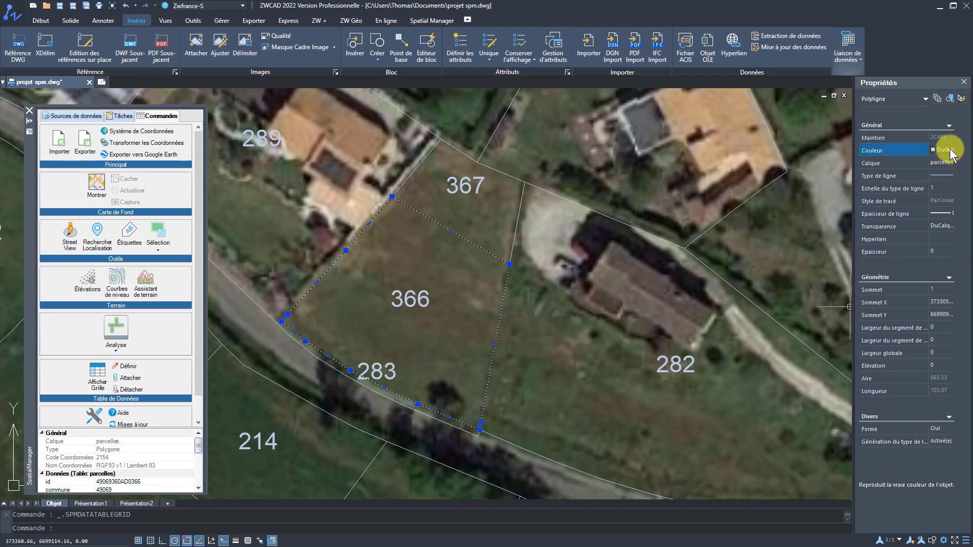
left_click(942, 217)
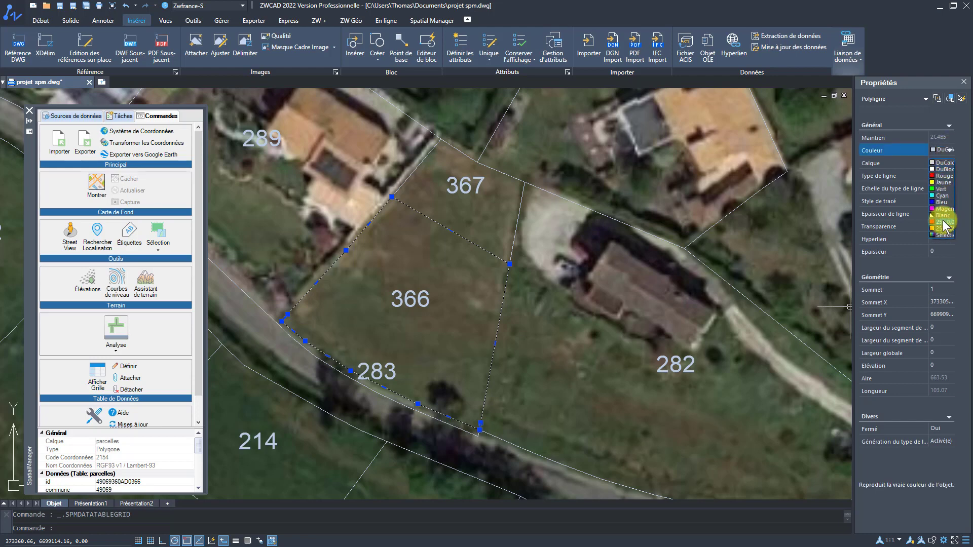
left_click(943, 352)
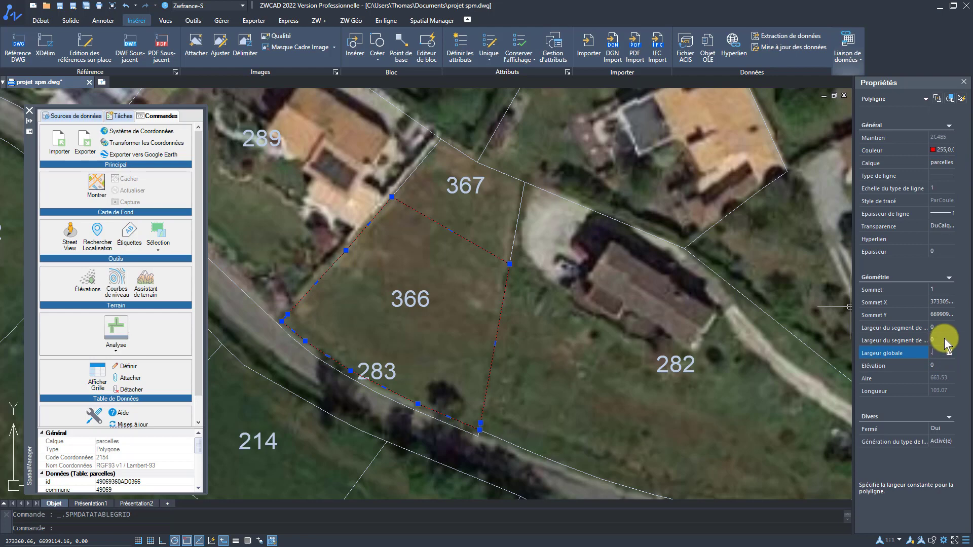
key("Return")
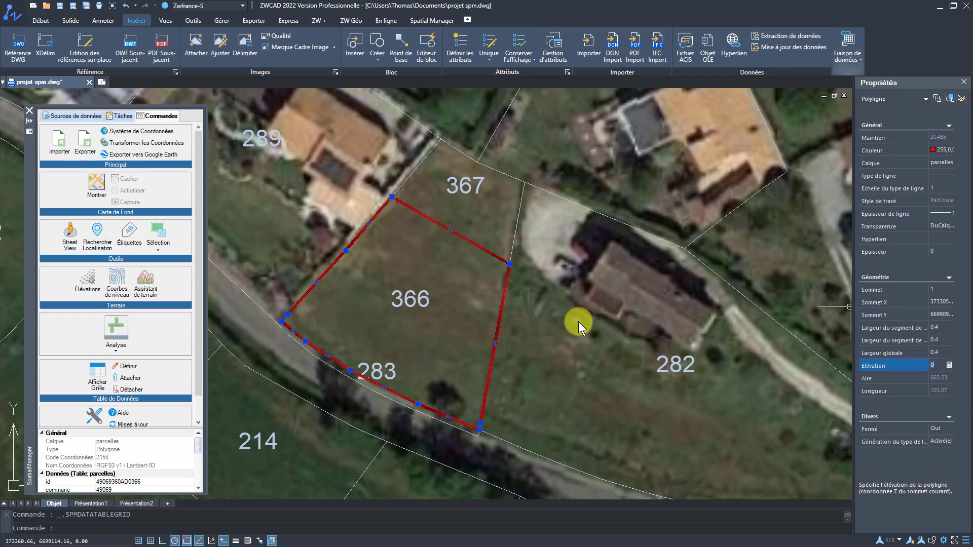
key("Escape")
scroll(550, 297, "down", 6)
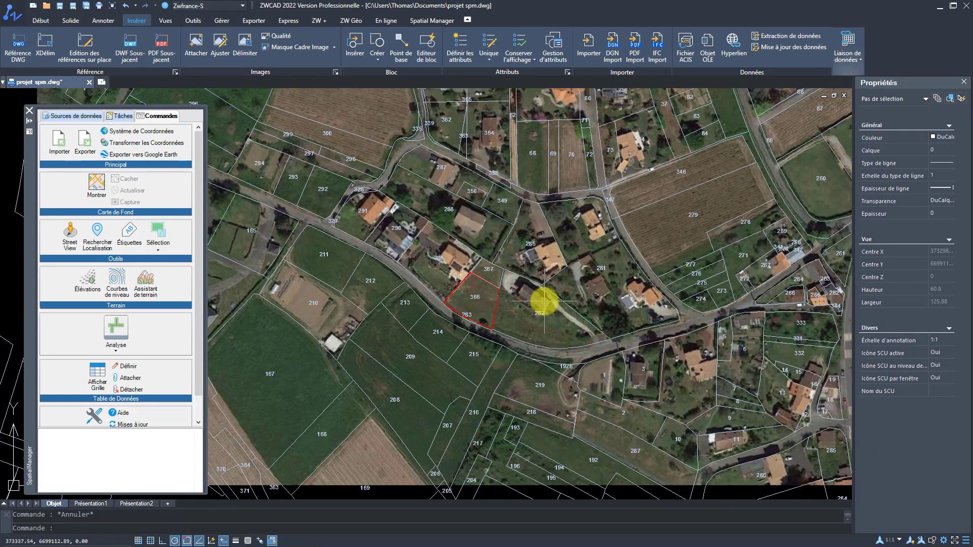
scroll(518, 300, "up", 3)
scroll(518, 299, "up", 2)
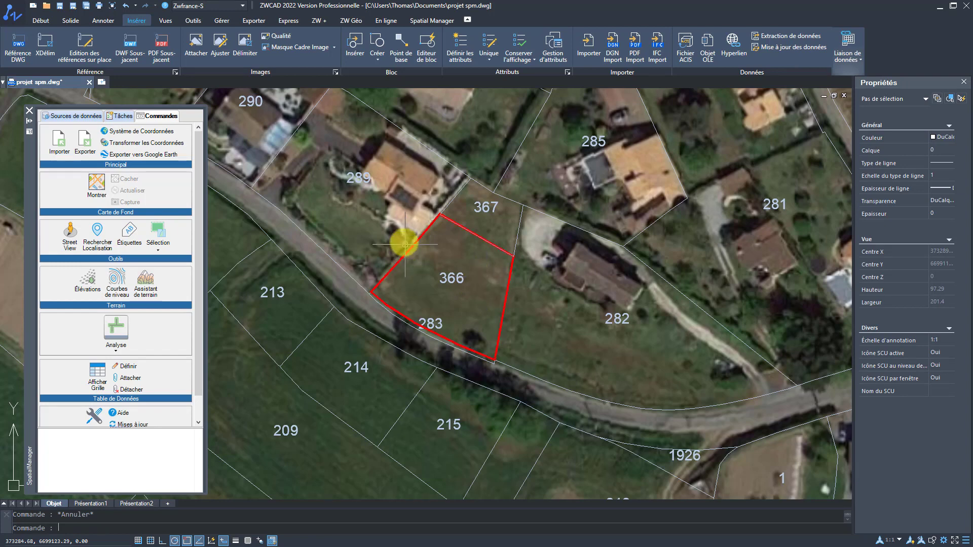
- Start an export to Google Earth limited to the parcels enclosed by a selection window around the red-outlined plot
left_click(140, 156)
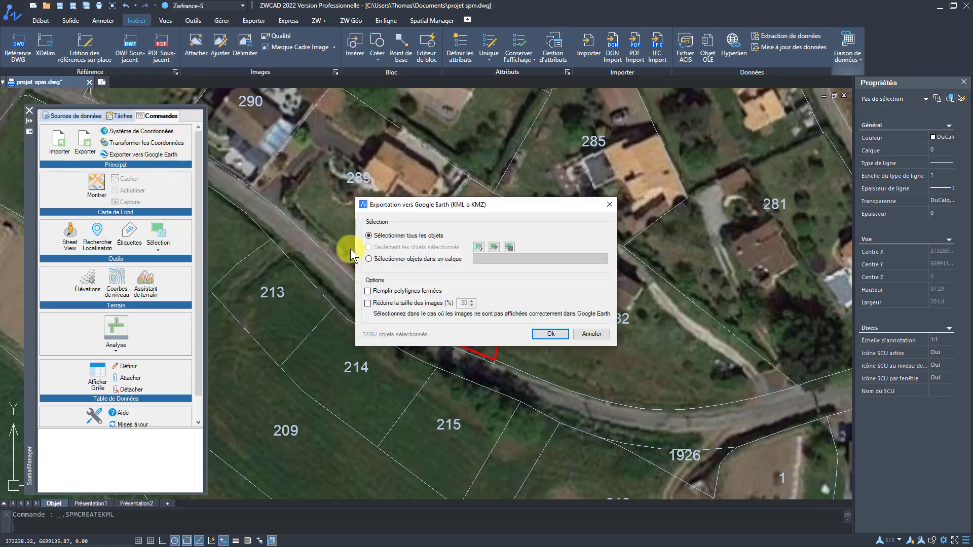
left_click(479, 247)
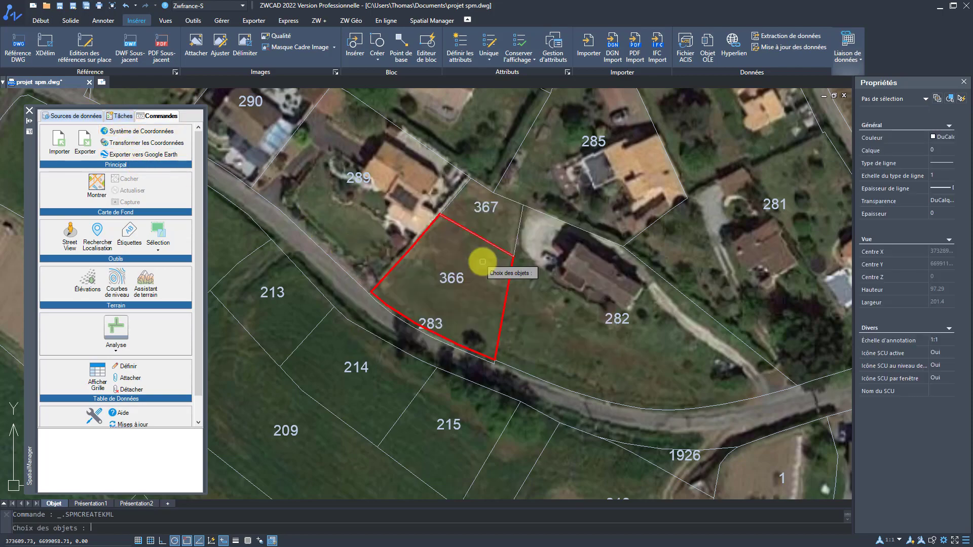
scroll(481, 257, "down", 10)
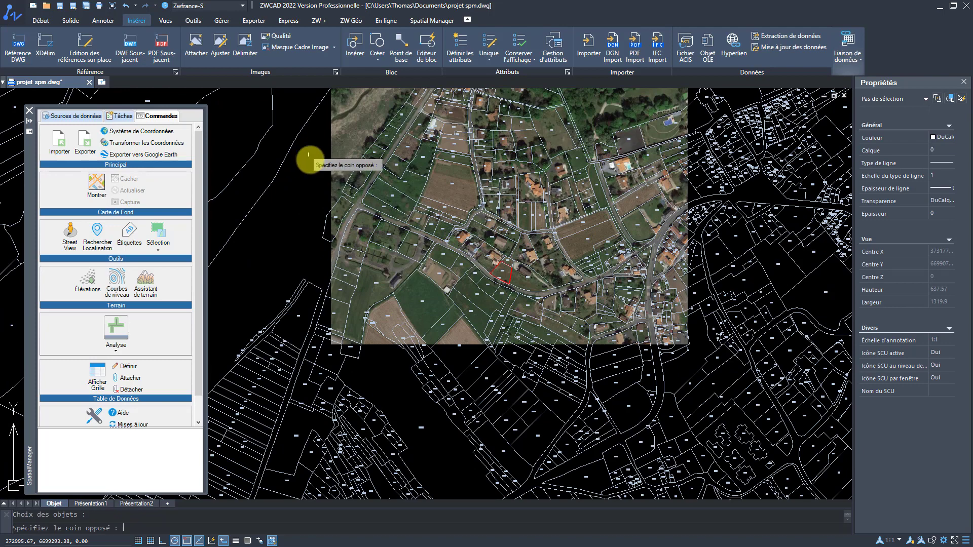
left_click(307, 152)
left_click(714, 381)
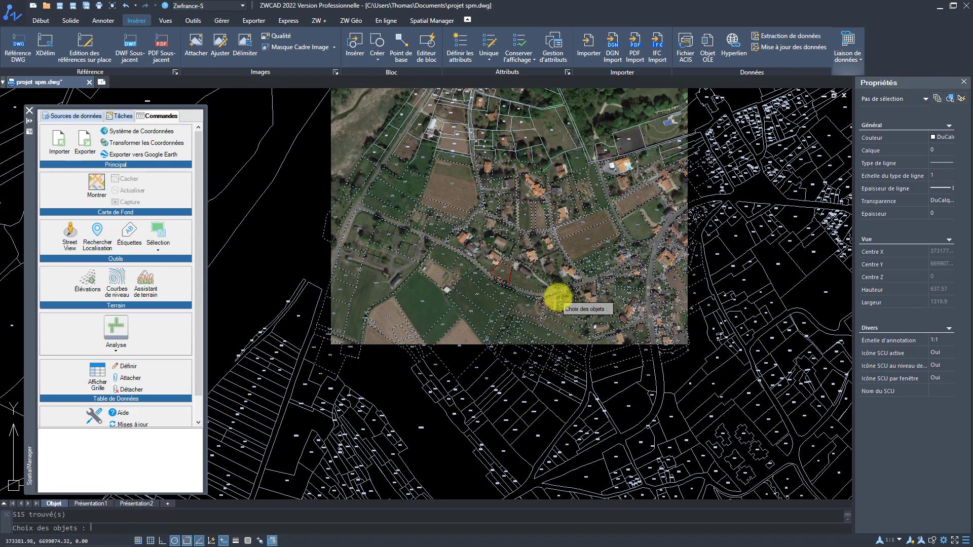
key("Return")
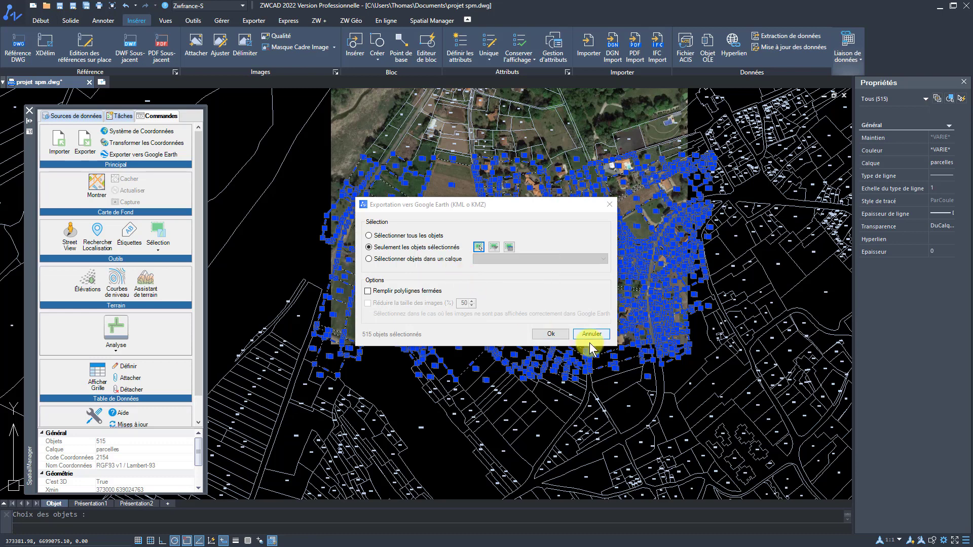
- Save the export as projet spm.kml in the la varenne folder and switch to Google Earth in the browser
left_click(553, 333)
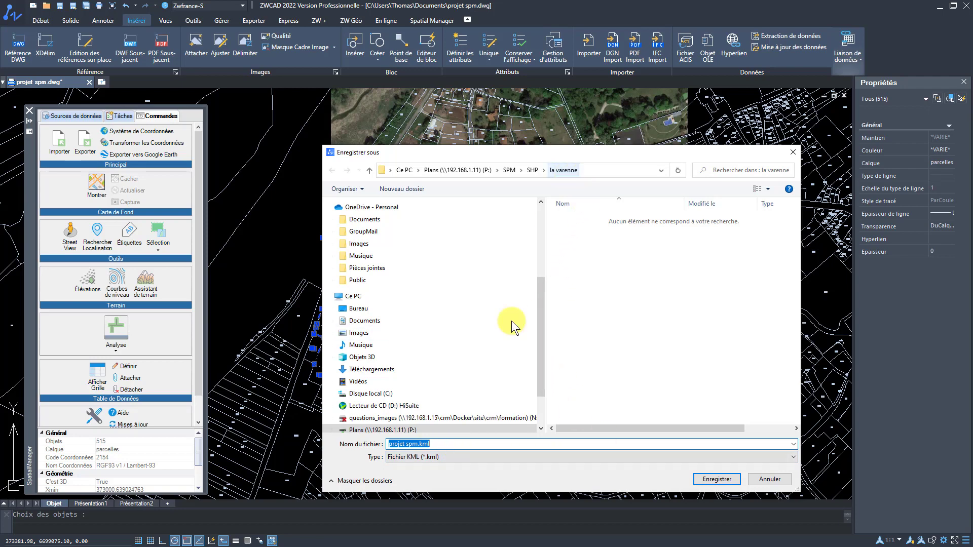
left_click(718, 481)
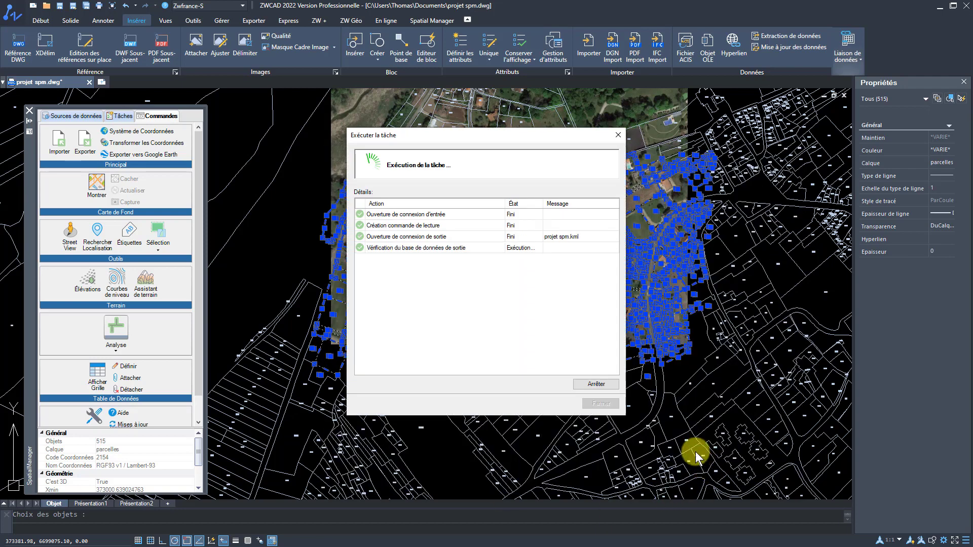
left_click(601, 403)
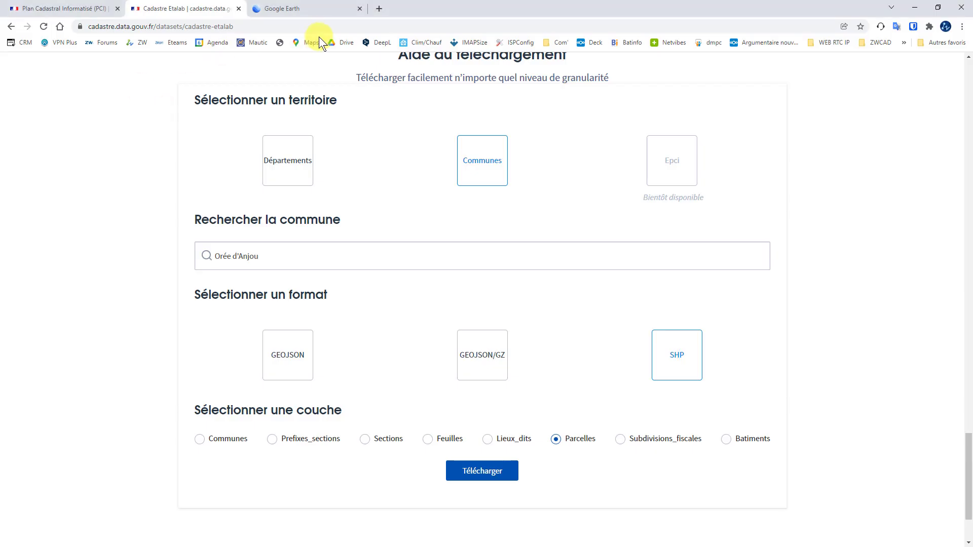
left_click(300, 7)
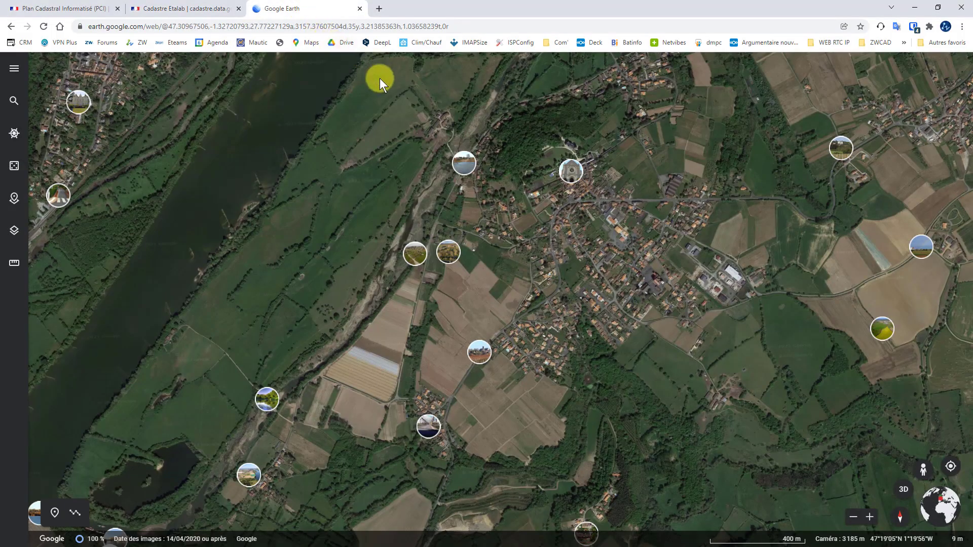
- Import the file projet spm.kml from the computer's la varenne folder as a new Google Earth project
left_click(14, 203)
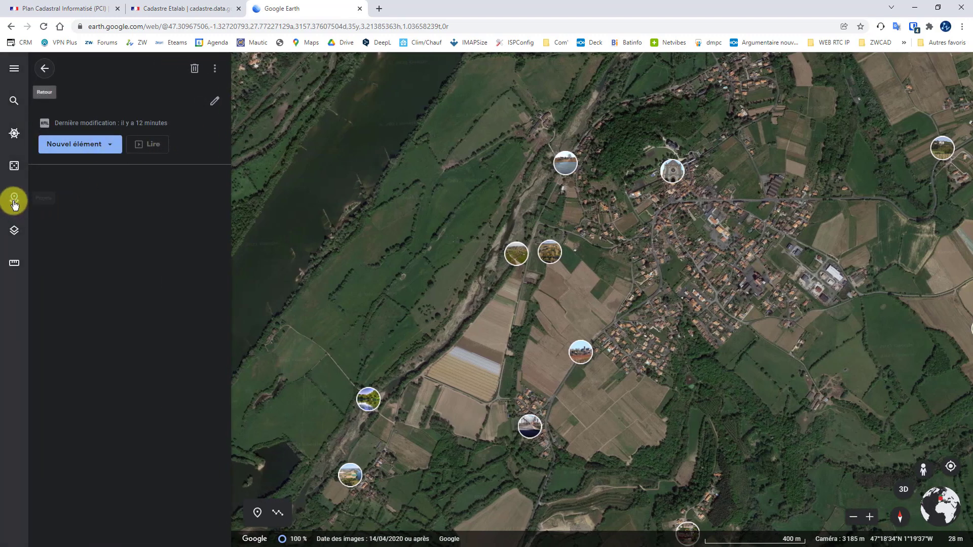
left_click(49, 75)
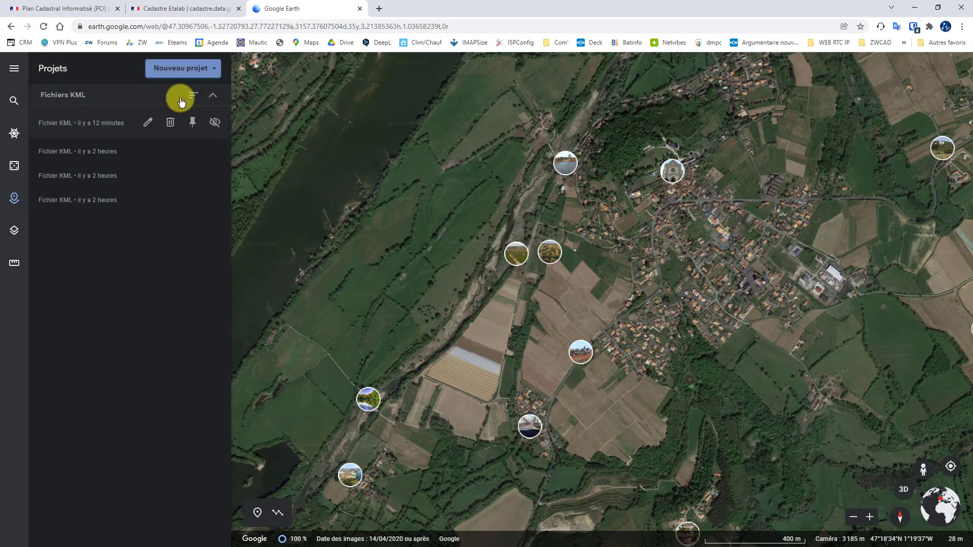
left_click(191, 71)
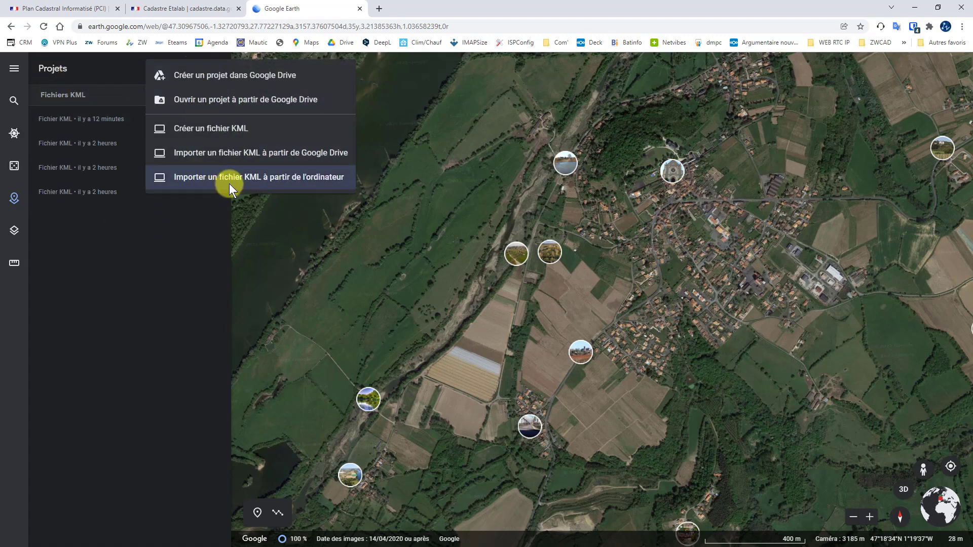
left_click(248, 180)
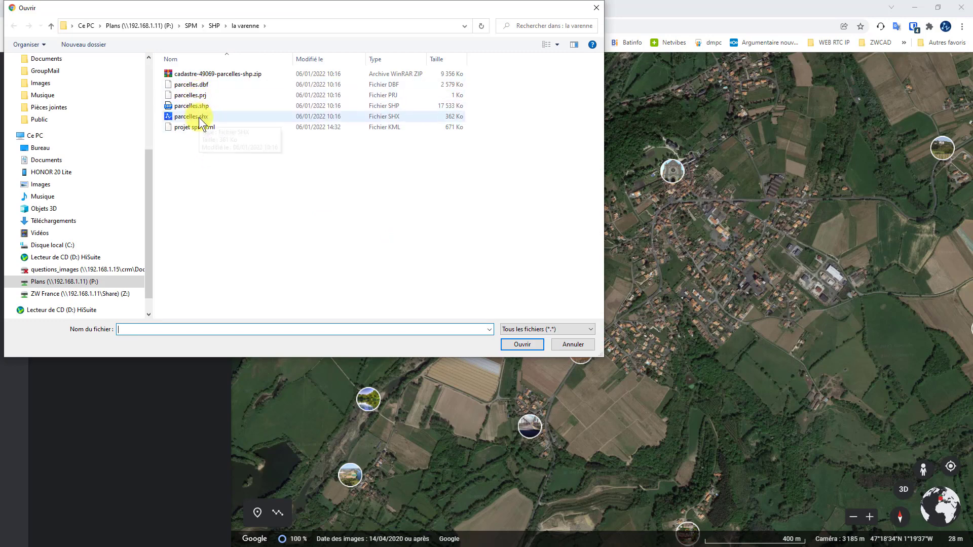
left_click(198, 133)
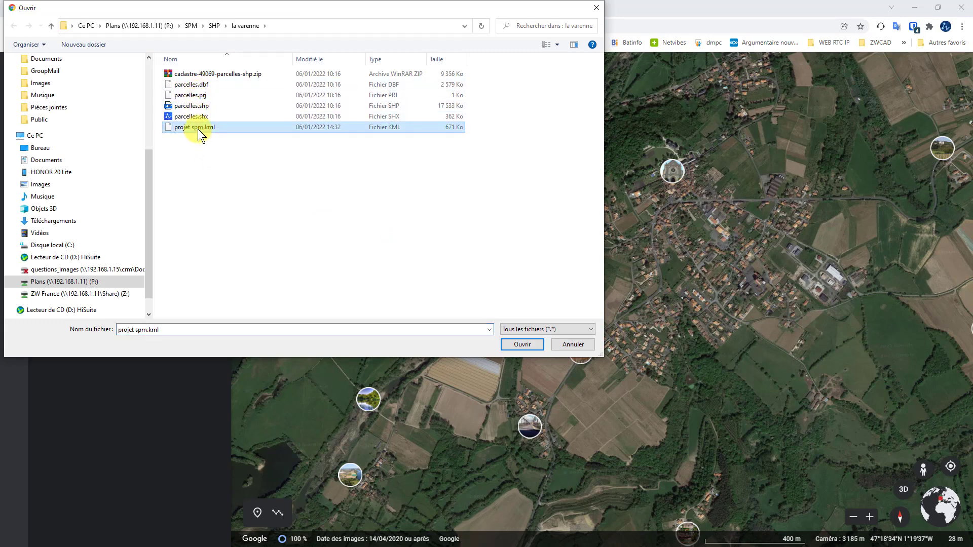
left_click(522, 344)
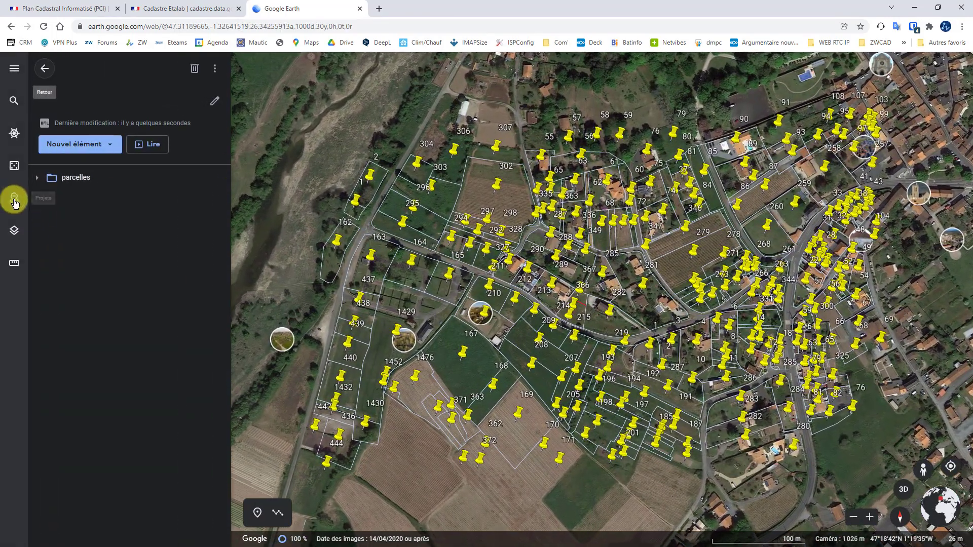
- Hide the Point folder inside the imported parcelles folder and examine the parcel outlines over the imagery
left_click(14, 231)
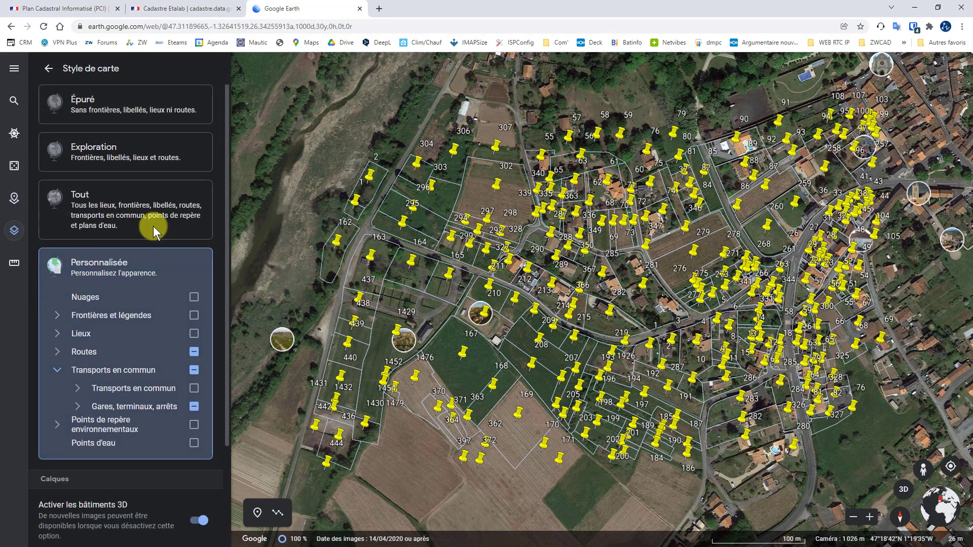
left_click(194, 352)
left_click(14, 199)
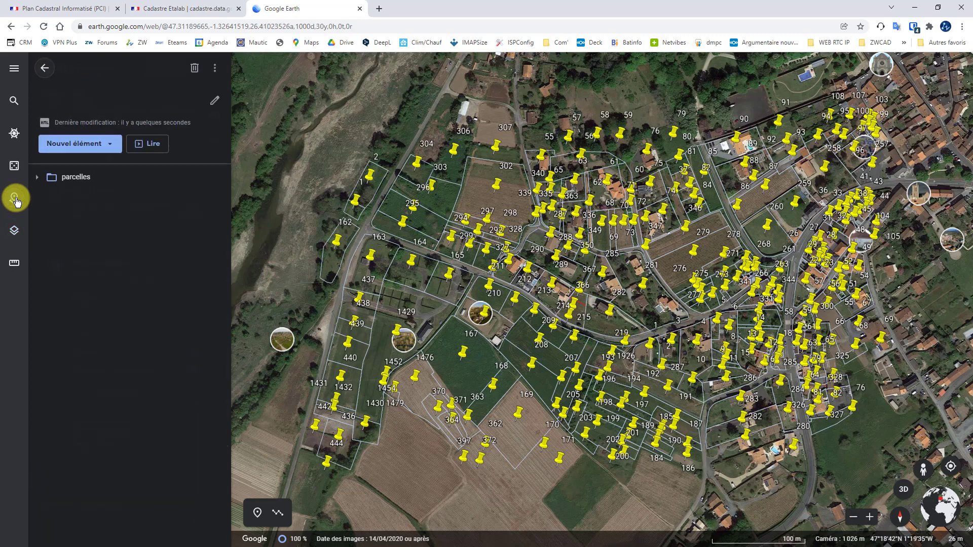
left_click(38, 179)
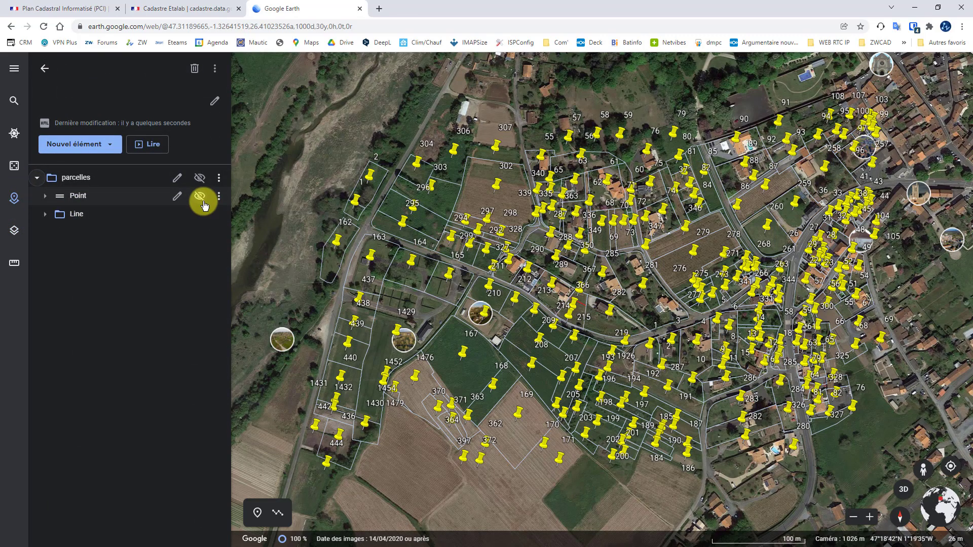
left_click(199, 196)
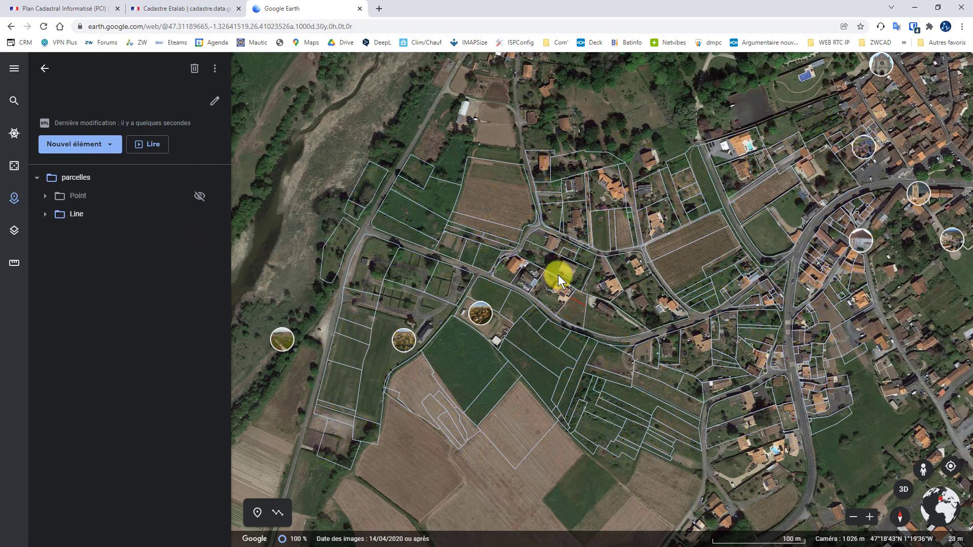
scroll(556, 274, "down", 3)
scroll(630, 295, "up", 3)
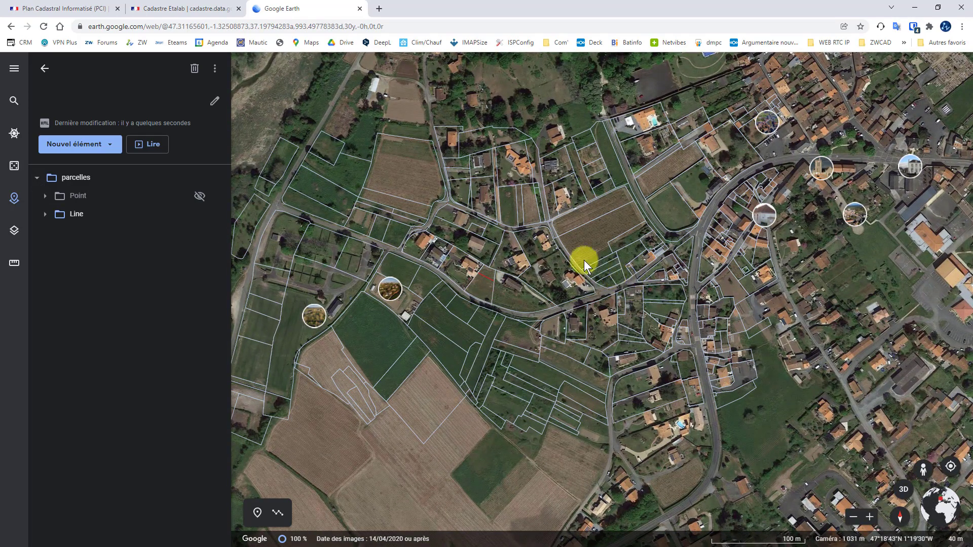
scroll(584, 260, "down", 5)
scroll(588, 264, "down", 3)
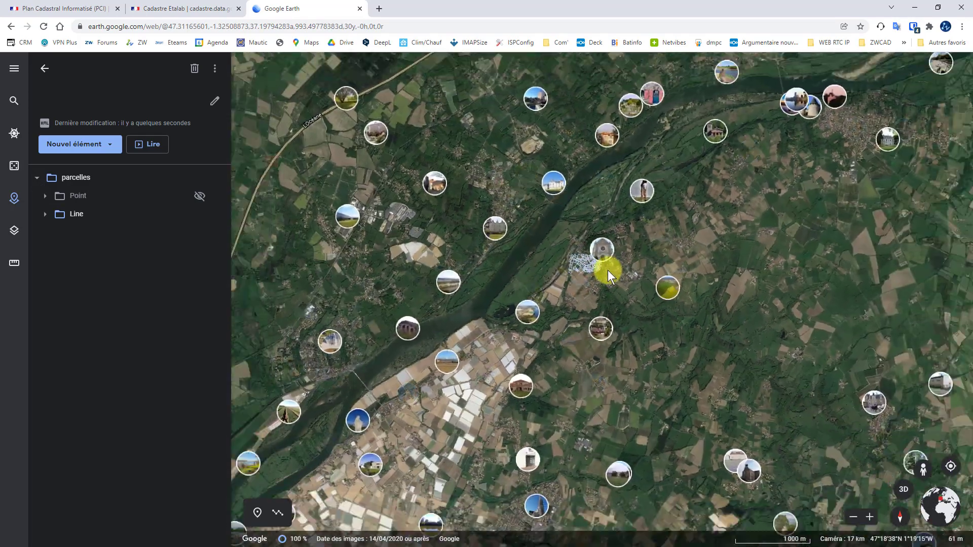
scroll(484, 235, "up", 6)
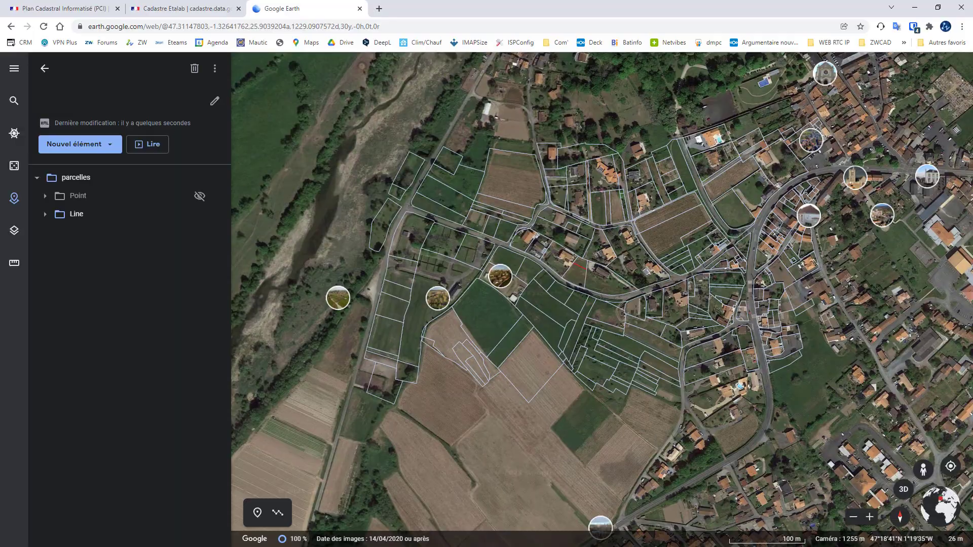
- Switch to ZWCAD, clear the selection and open Street View at a point on the road beside parcel 366
key("alt+Tab")
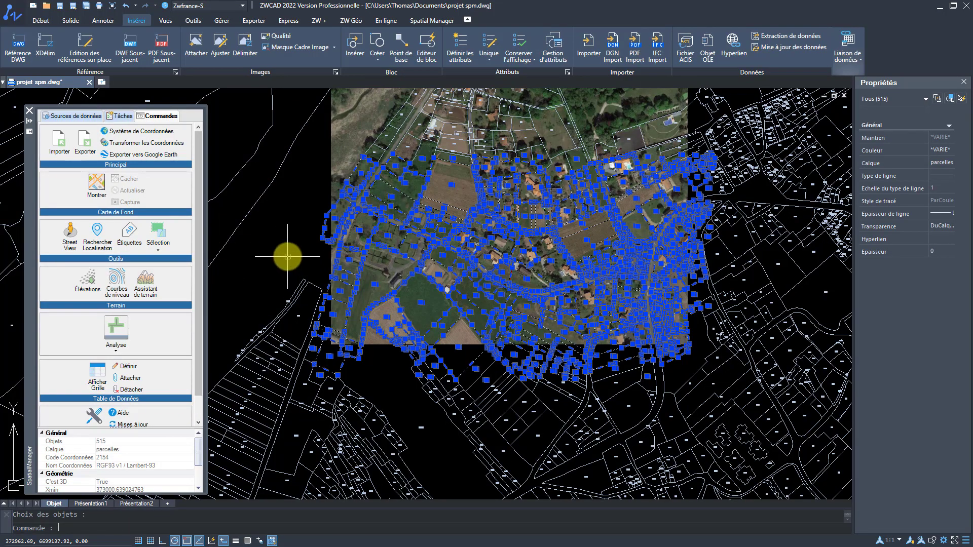
key("Escape")
scroll(525, 276, "up", 5)
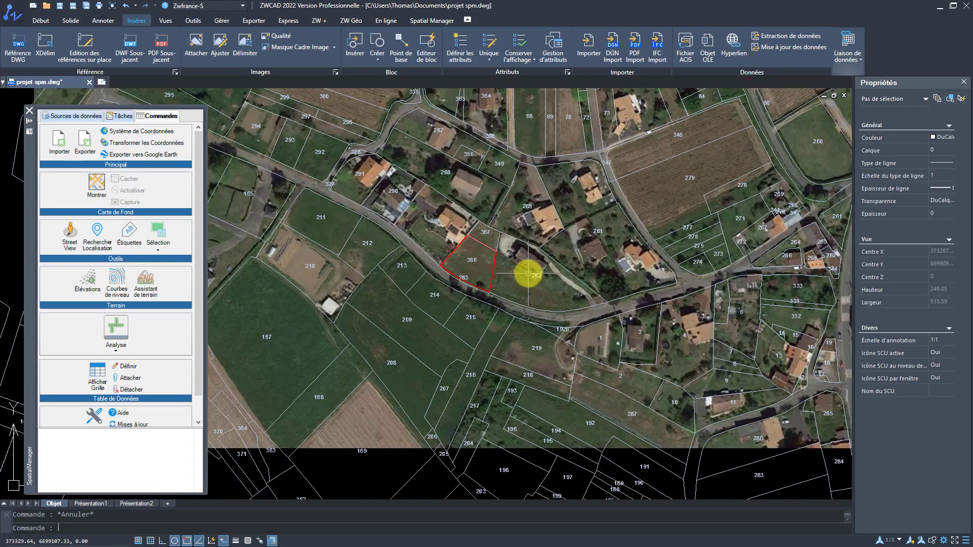
middle_click_drag(529, 274, 519, 293)
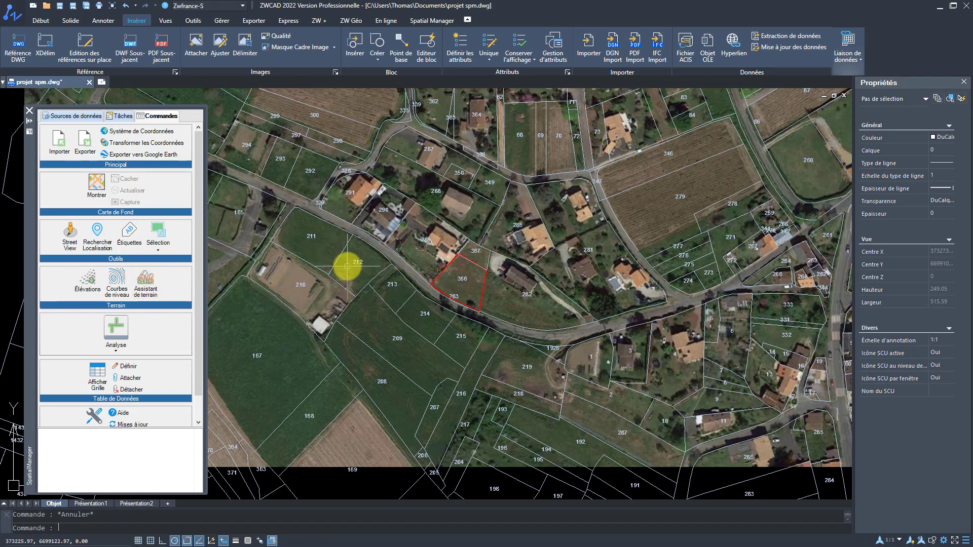
left_click(72, 245)
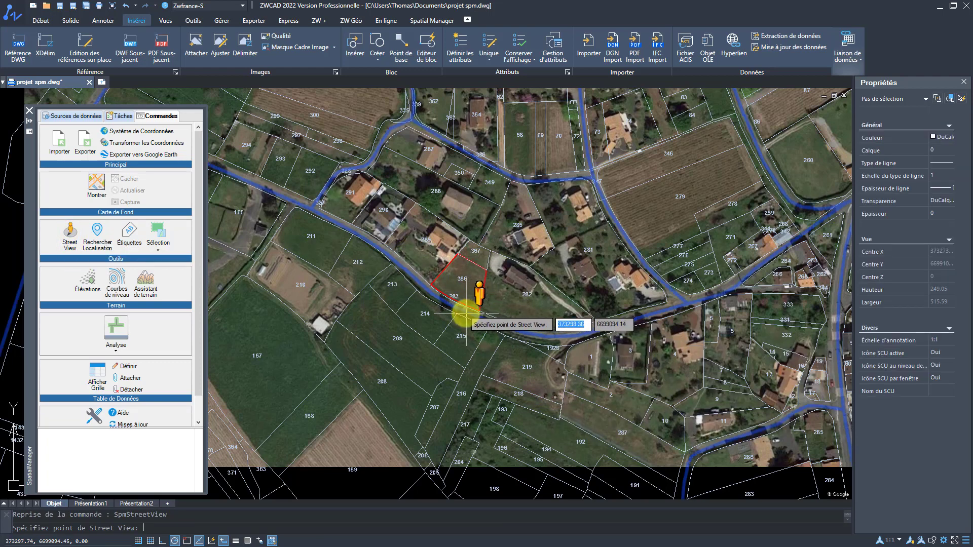
scroll(458, 309, "up", 4)
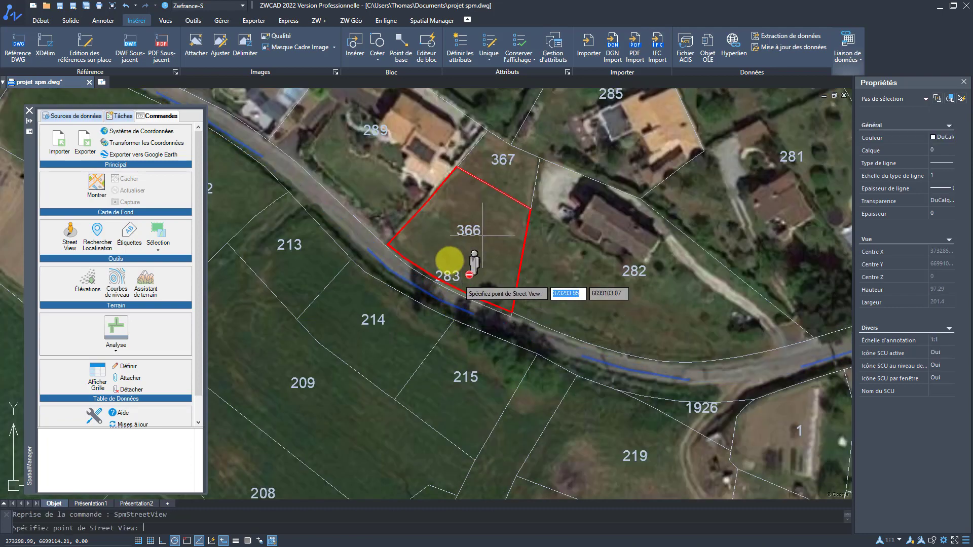
left_click(431, 292)
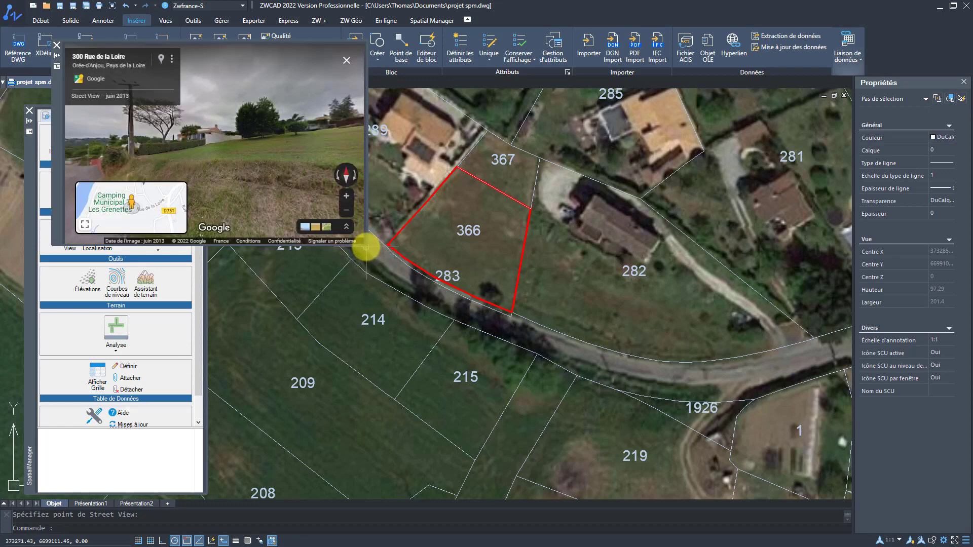
- Enlarge the Street View window, turn the view to examine the land beside the road, and close the window
left_click_drag(366, 247, 396, 309)
left_click_drag(273, 195, 206, 163)
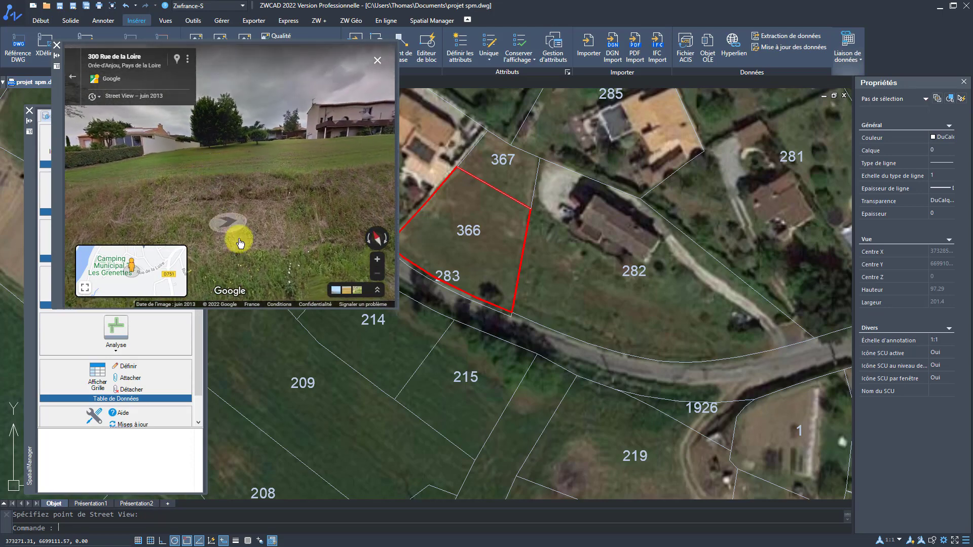
left_click(56, 45)
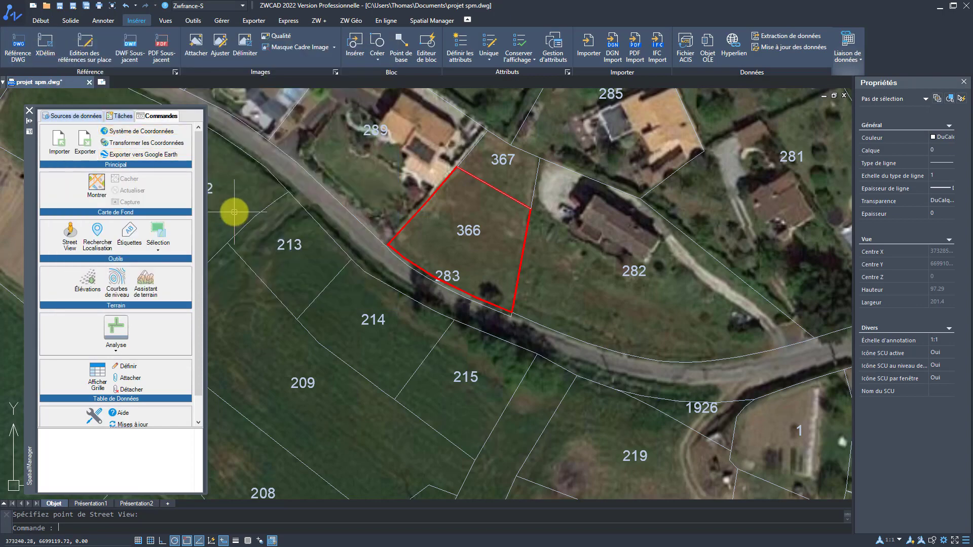
- Generate 3D elevation points from online services over the whole satellite image, in metres with a 10 m XY resolution and an elevation exaggeration of 1.0
scroll(374, 236, "down", 1)
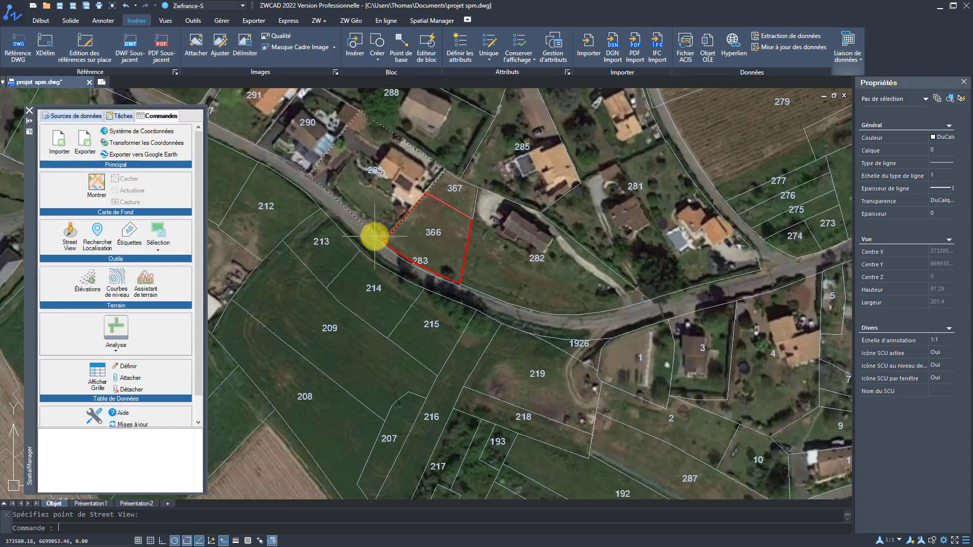
scroll(372, 239, "down", 2)
middle_click_drag(370, 245, 455, 263)
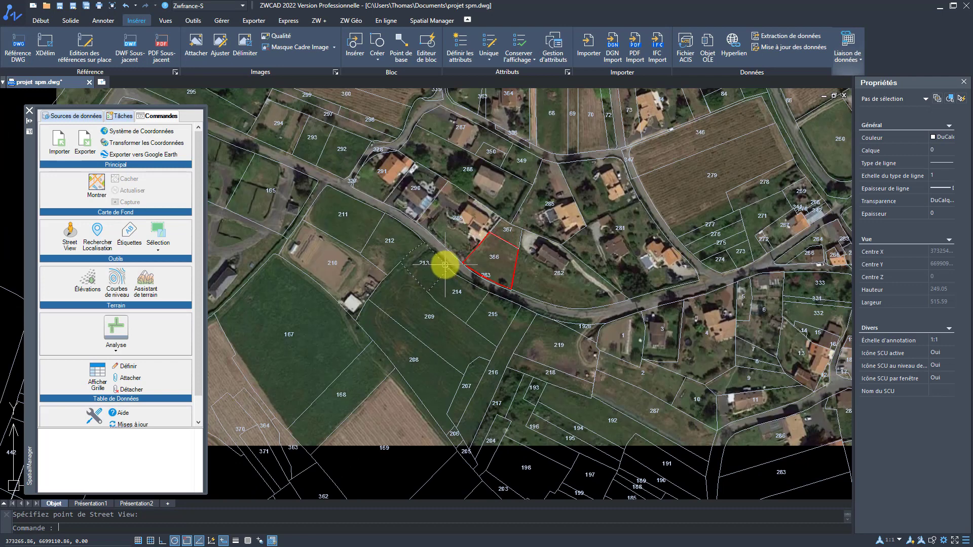
scroll(456, 263, "down", 2)
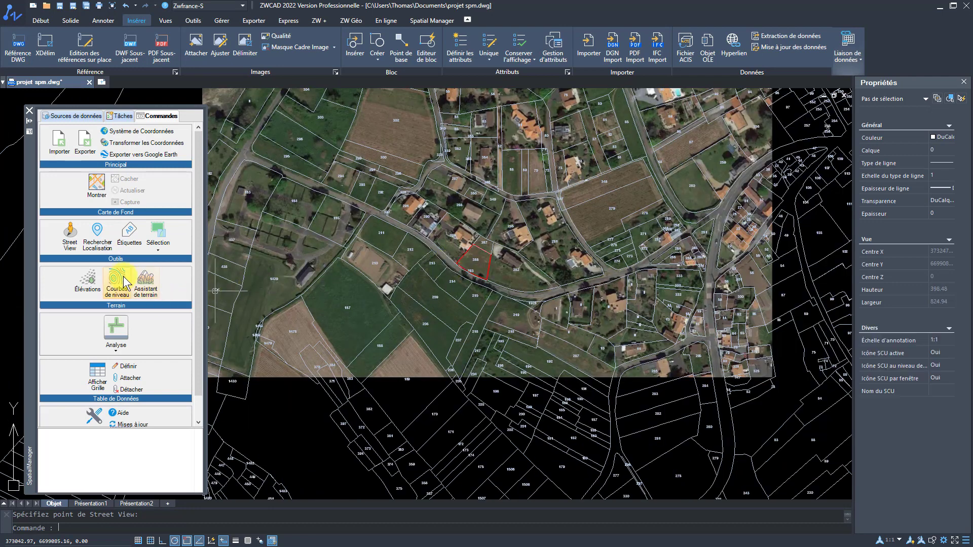
left_click(88, 282)
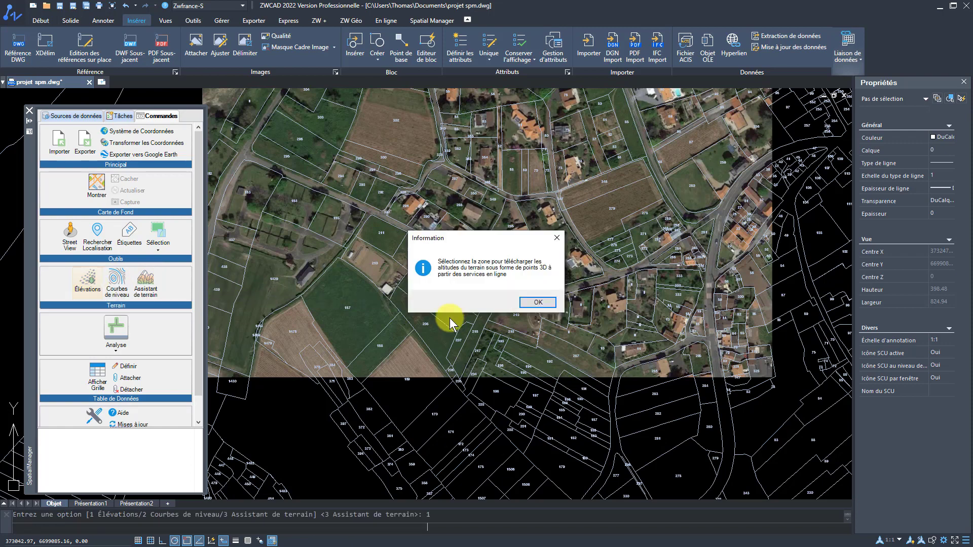
left_click(538, 303)
scroll(515, 307, "down", 2)
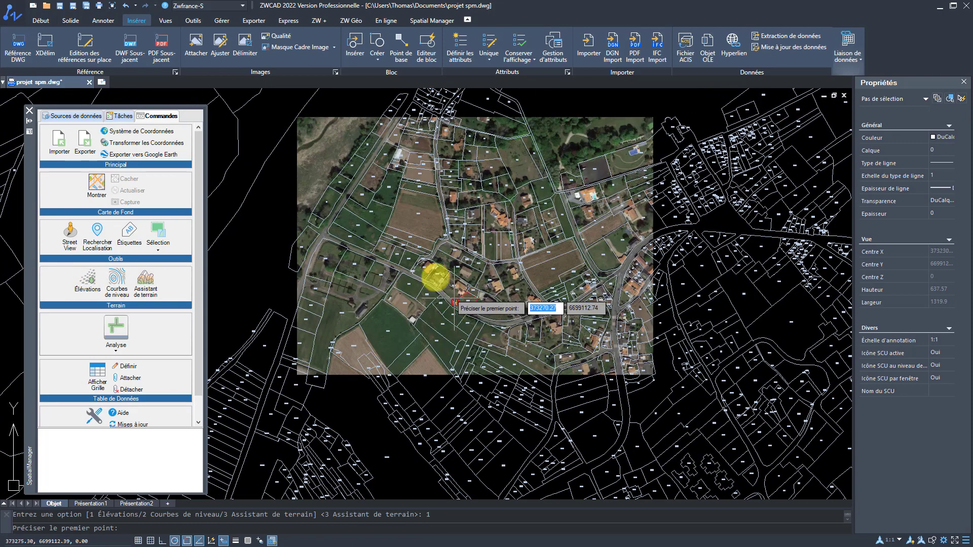
left_click(297, 118)
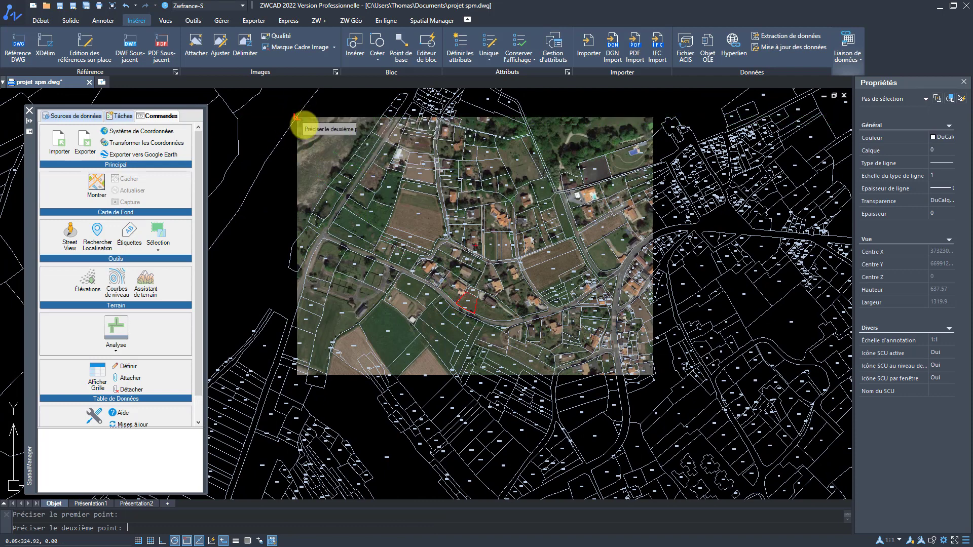
left_click(654, 375)
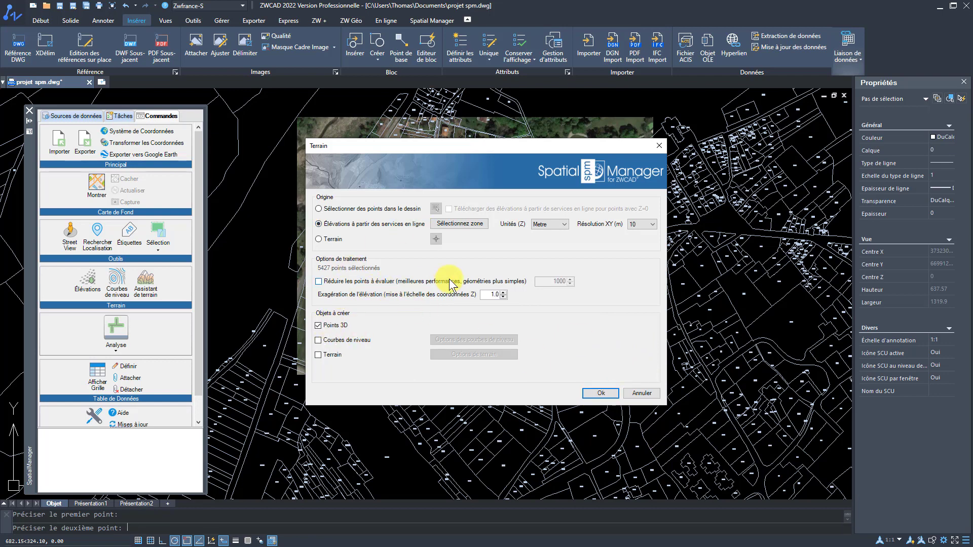
left_click(601, 393)
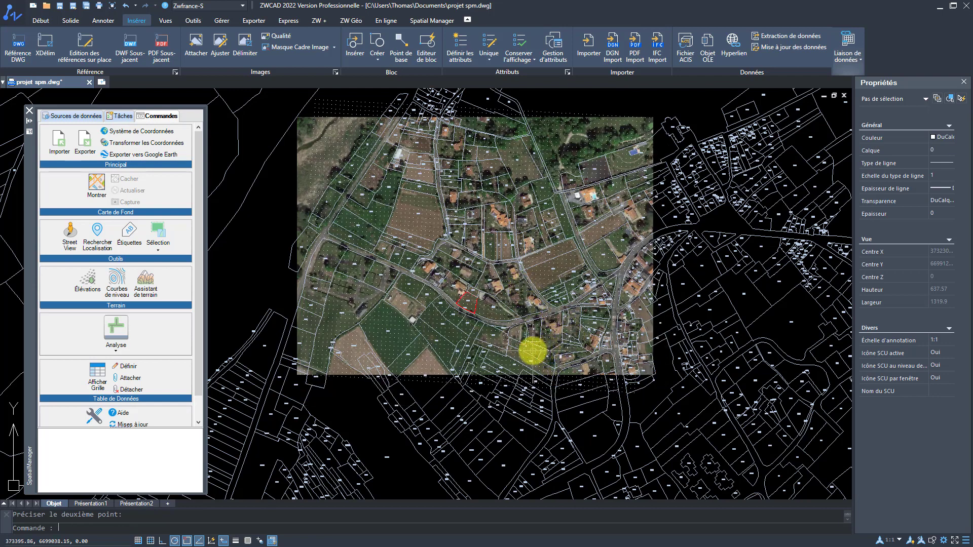
- Examine the elevation points above the satellite image in a tilted 3D view, and restore the top view (Haut)
scroll(530, 254, "down", 2)
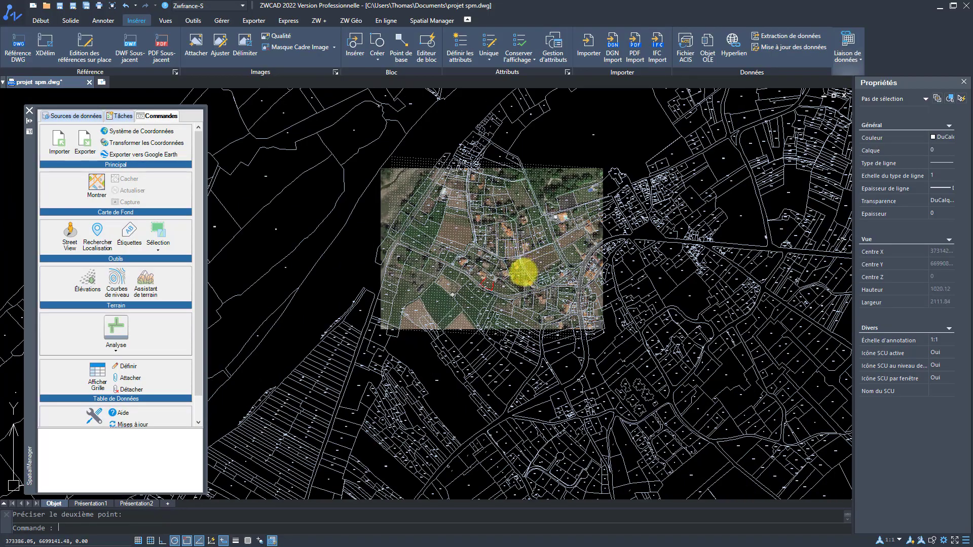
middle_click_drag(525, 306, 471, 264, "shift")
left_click(165, 20)
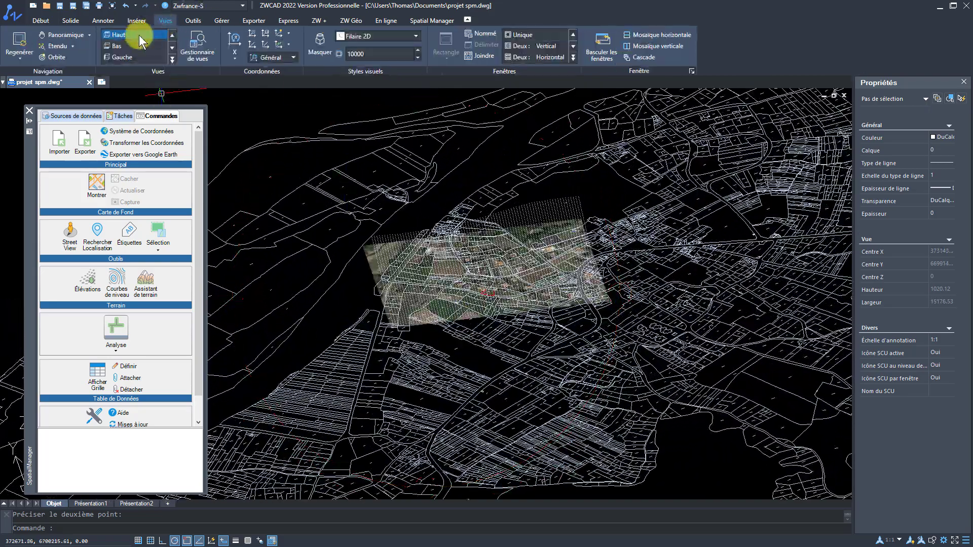
left_click(120, 37)
- Start generating contour lines from all the 3D elevation points covering the satellite image
scroll(347, 369, "up", 5)
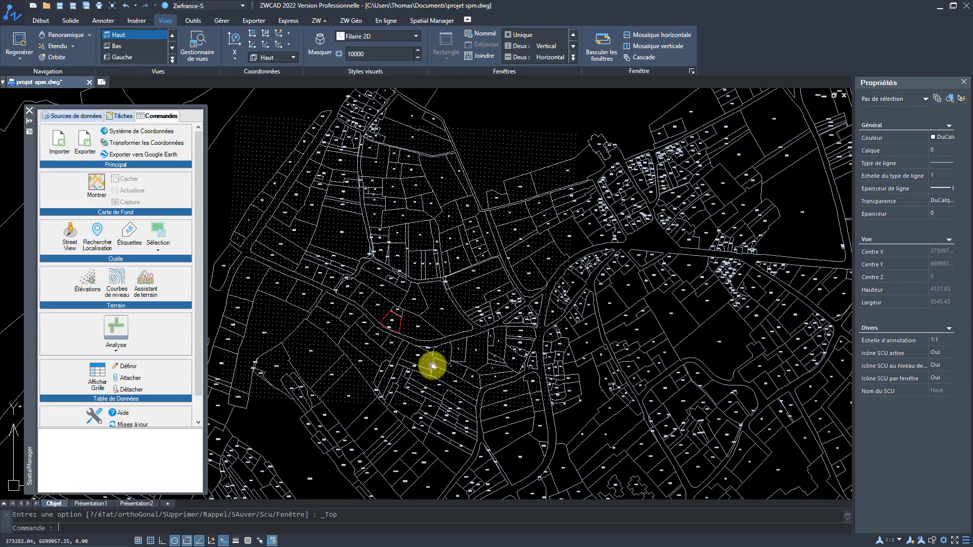
left_click(119, 283)
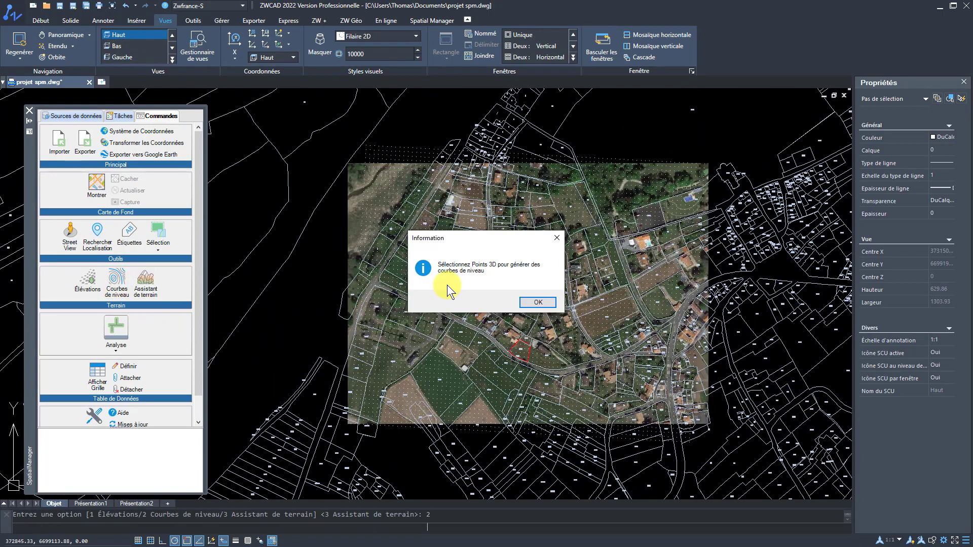
left_click(528, 304)
left_click(335, 135)
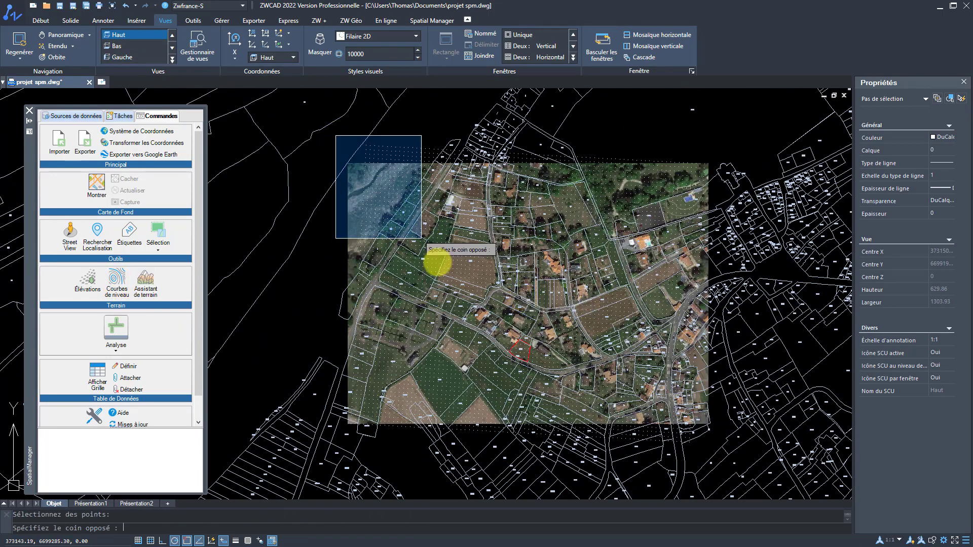
left_click(723, 454)
key("Return")
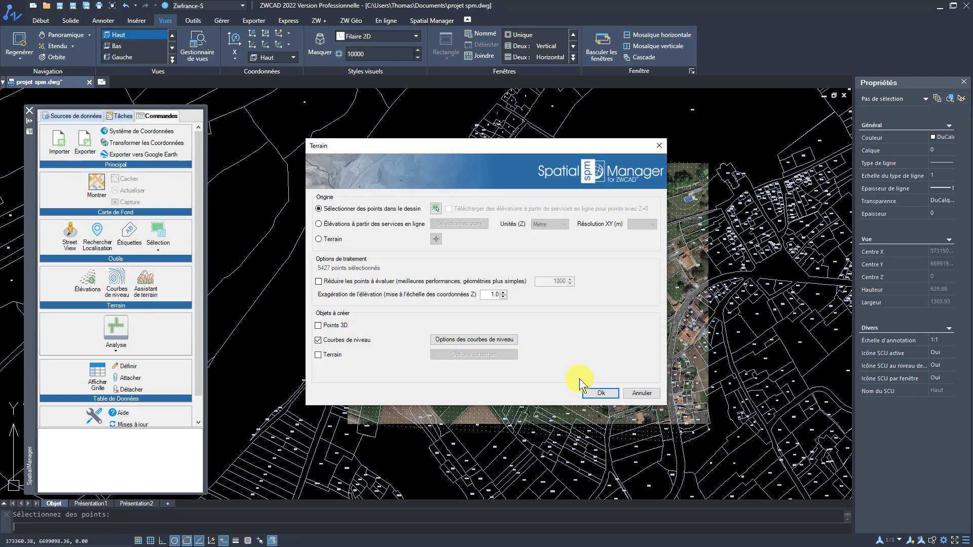
- Enable elevation labels (Étiquettes d'altitudes) for the contours, keep 1 m minor and 5 m major intervals with Max smoothing, and generate them
left_click(481, 341)
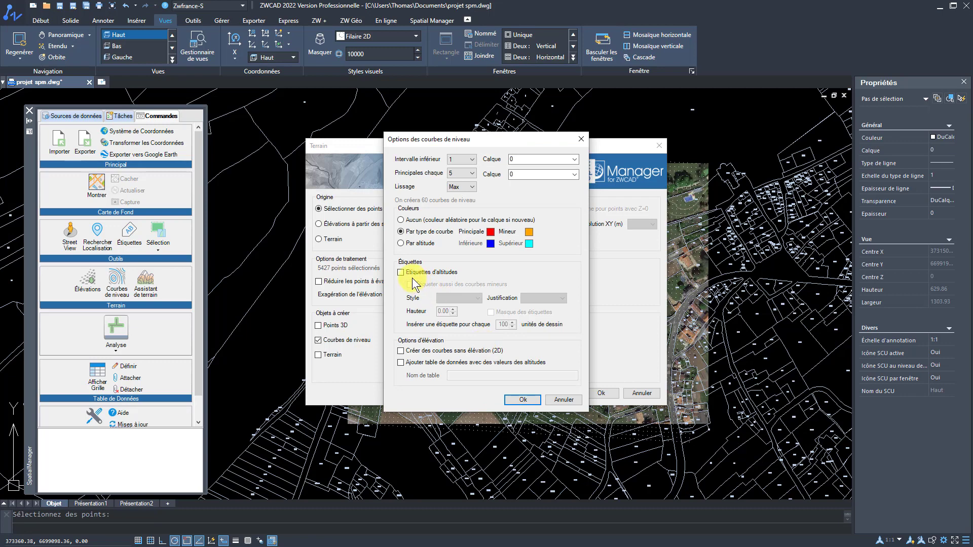
left_click(406, 273)
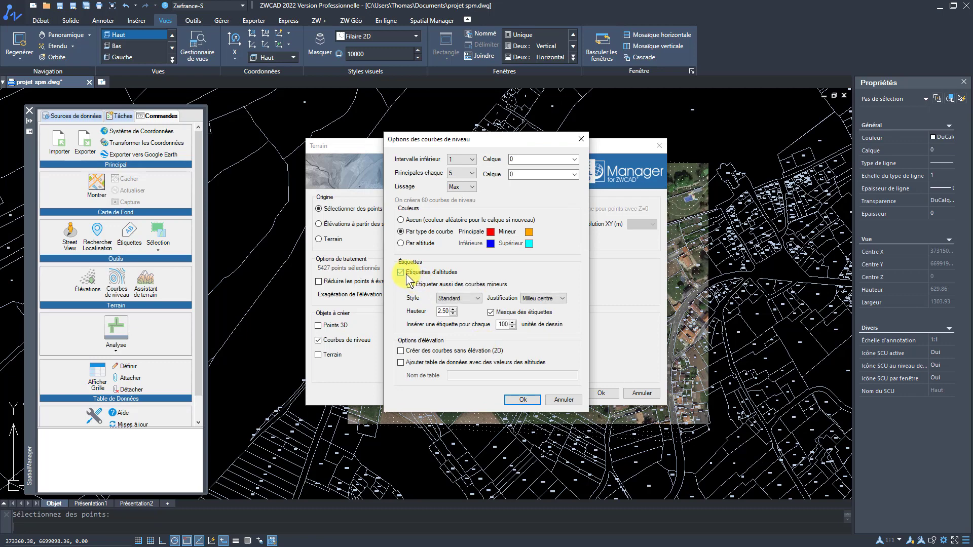
left_click(520, 400)
left_click(592, 394)
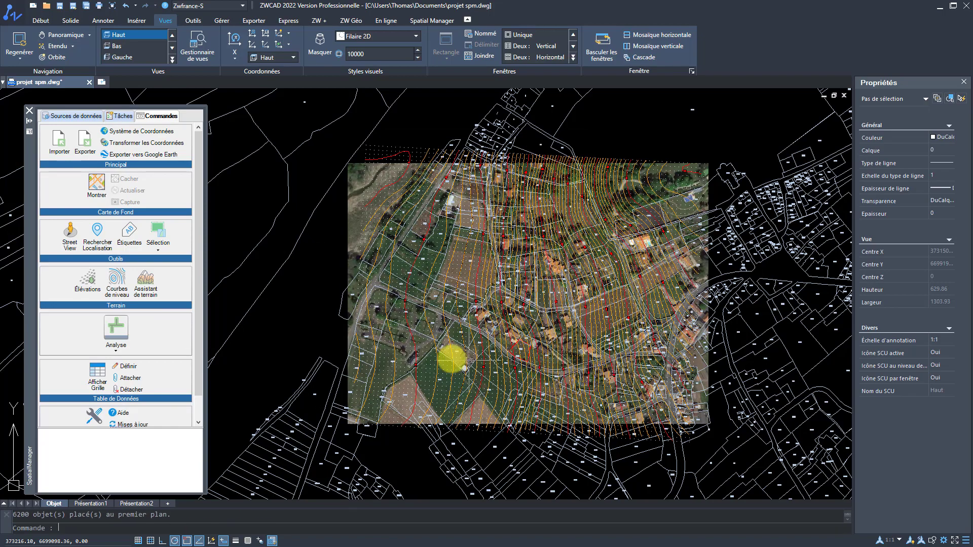
- Examine the labelled contour lines over the satellite image, especially around parcel 366
scroll(413, 304, "up", 6)
scroll(413, 308, "down", 4)
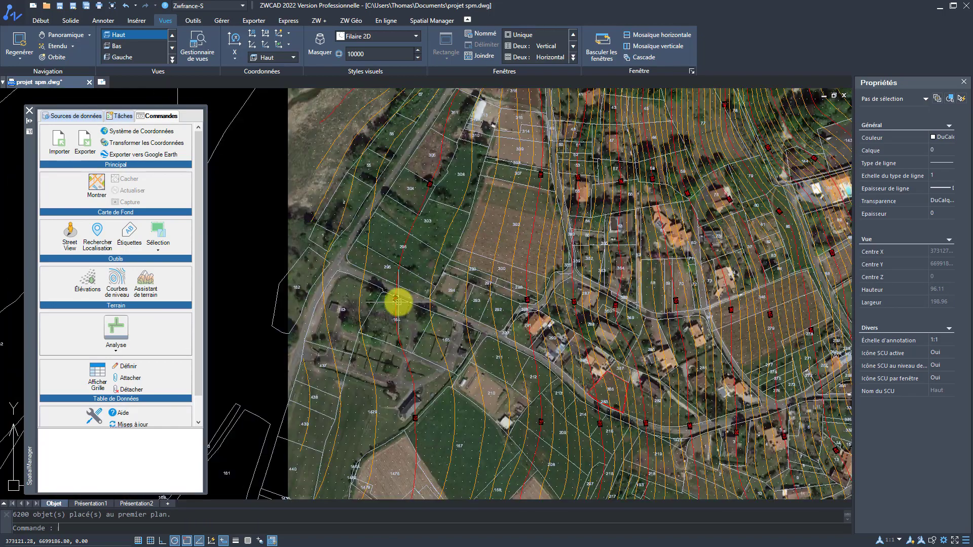
scroll(538, 351, "down", 2)
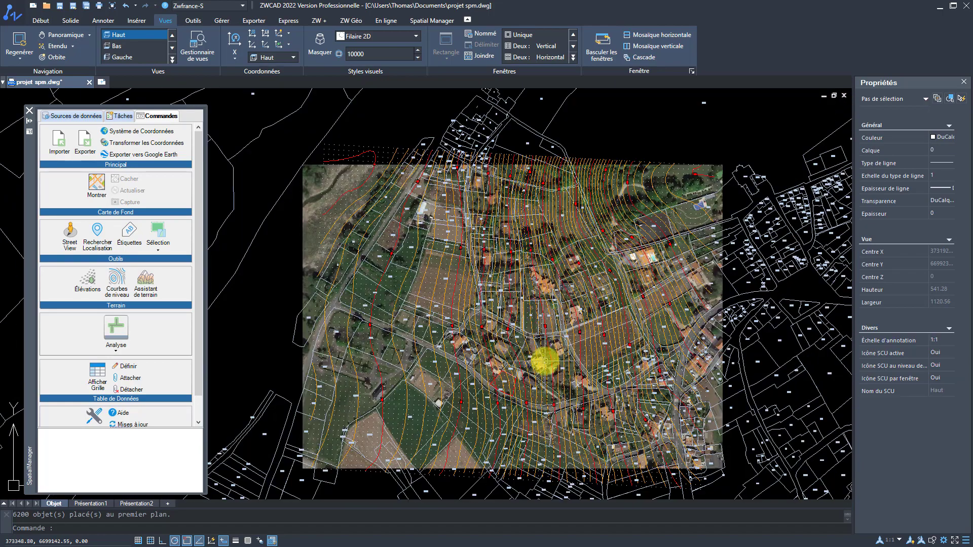
scroll(558, 345, "up", 2)
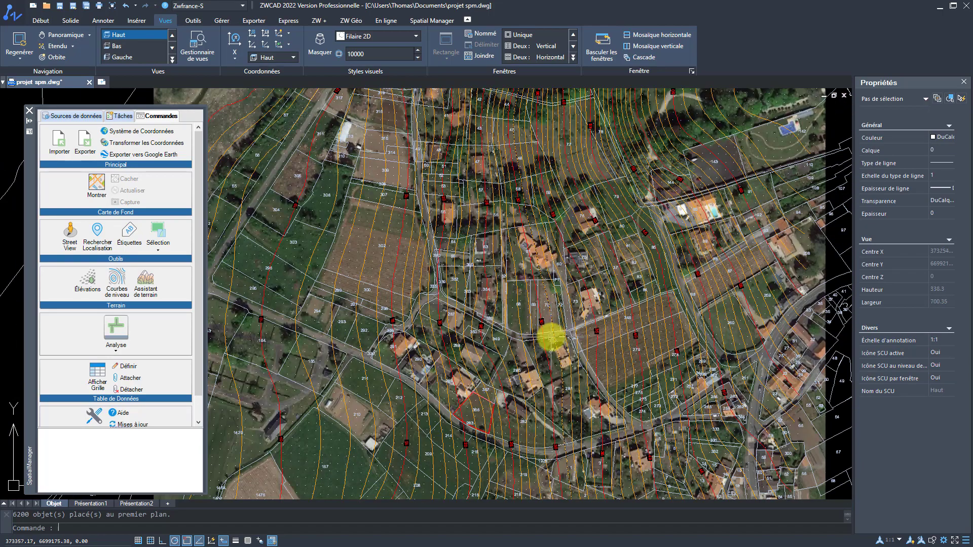
scroll(552, 337, "down", 2)
scroll(504, 398, "up", 8)
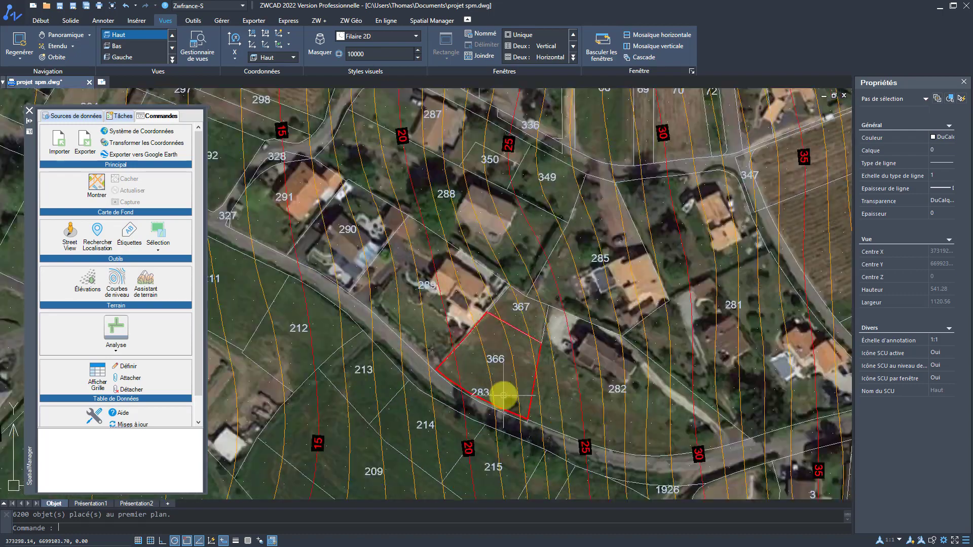
scroll(433, 351, "down", 2)
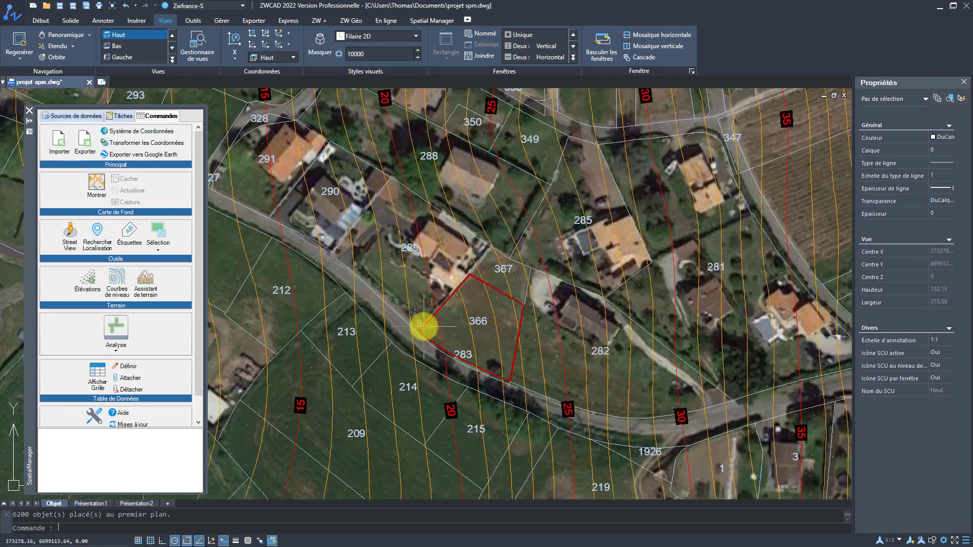
middle_click_drag(470, 316, 449, 335)
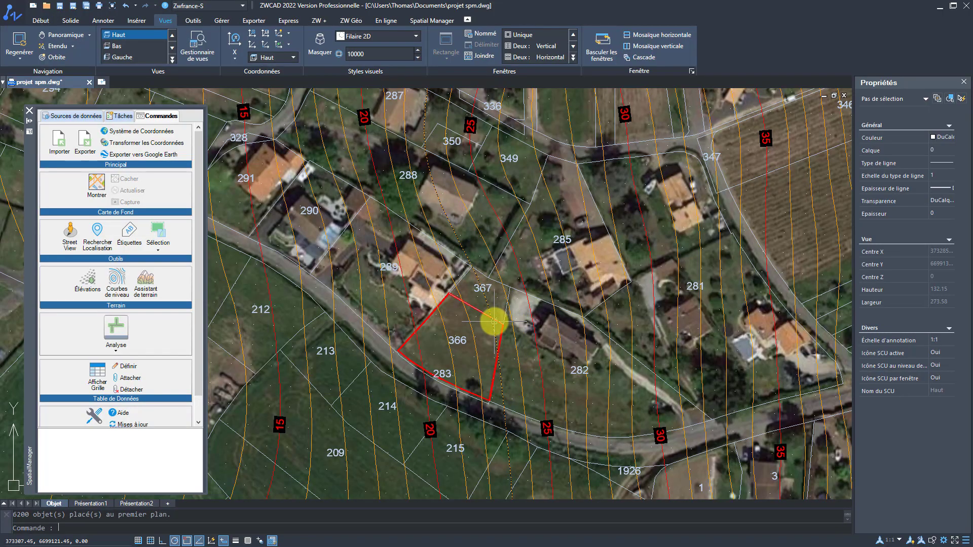
scroll(494, 322, "down", 2)
scroll(489, 282, "down", 3)
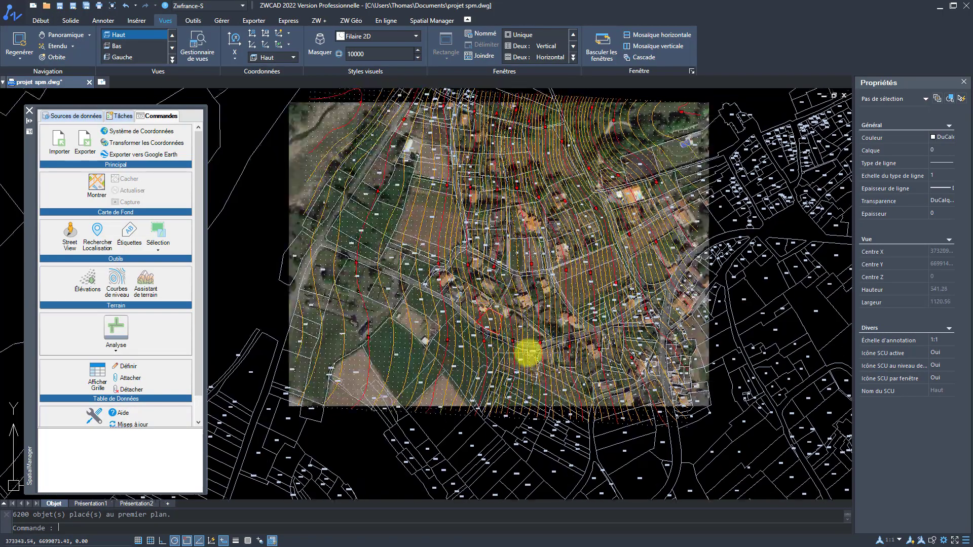
- View the contour lines in a tilted 3D view, and restore the top view (Haut)
scroll(521, 279, "down", 2)
mouse_move(520, 279)
middle_mouse_down("shift")
mouse_move(565, 131)
mouse_move(506, 310)
mouse_move(528, 223)
mouse_move(556, 221)
mouse_move(512, 228)
mouse_move(496, 315)
middle_mouse_up("shift")
left_click(141, 35)
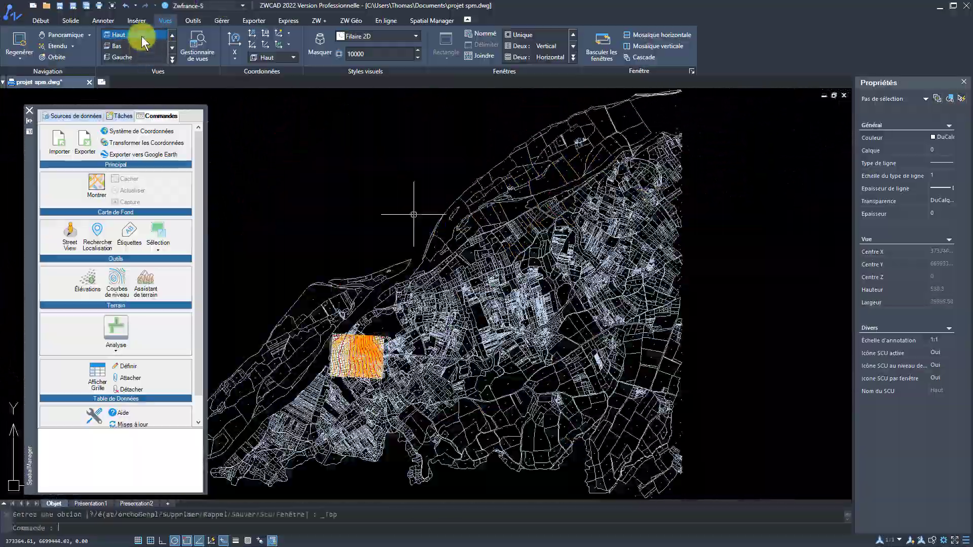
- Generate a Polyface terrain from online elevation services over the whole satellite image, in metres with a 10 m XY resolution and 1.0 exaggeration
scroll(458, 352, "up", 5)
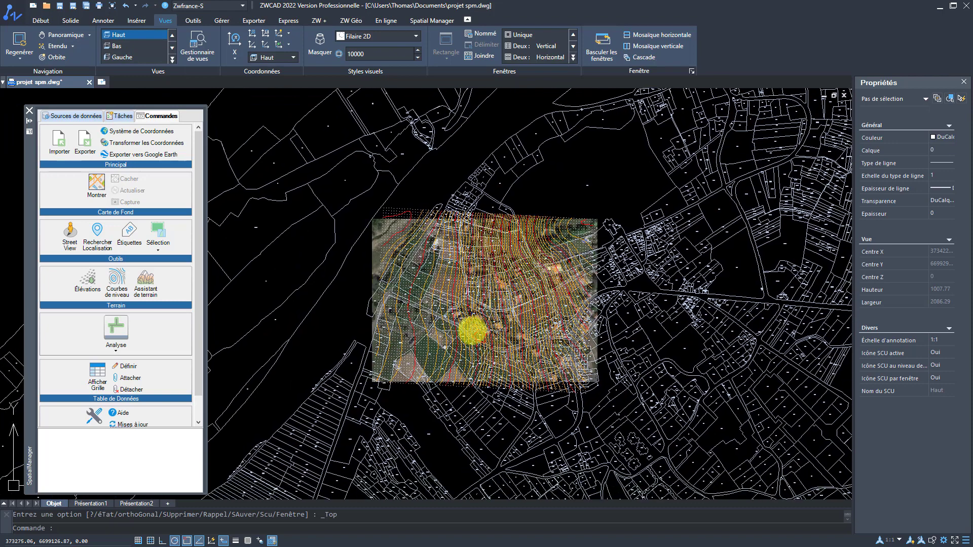
left_click(147, 287)
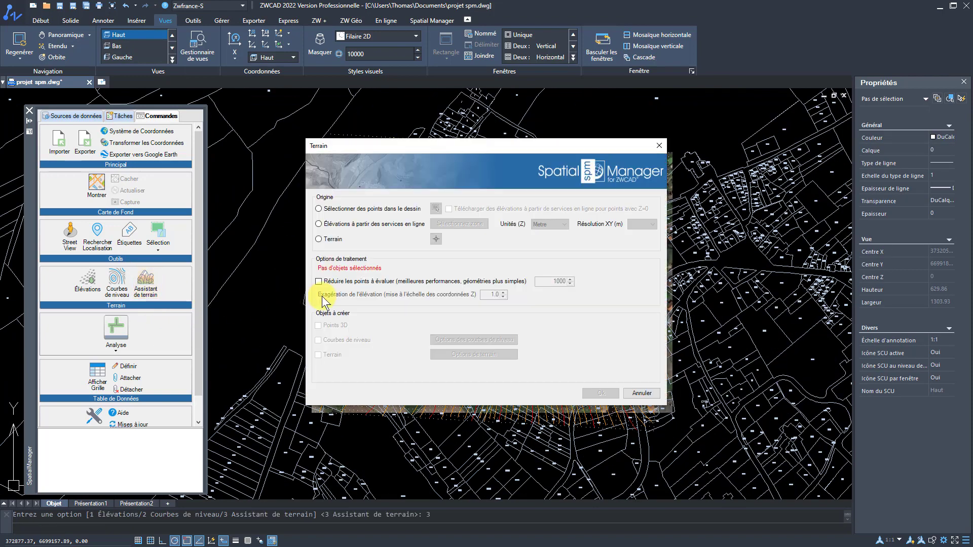
left_click(318, 224)
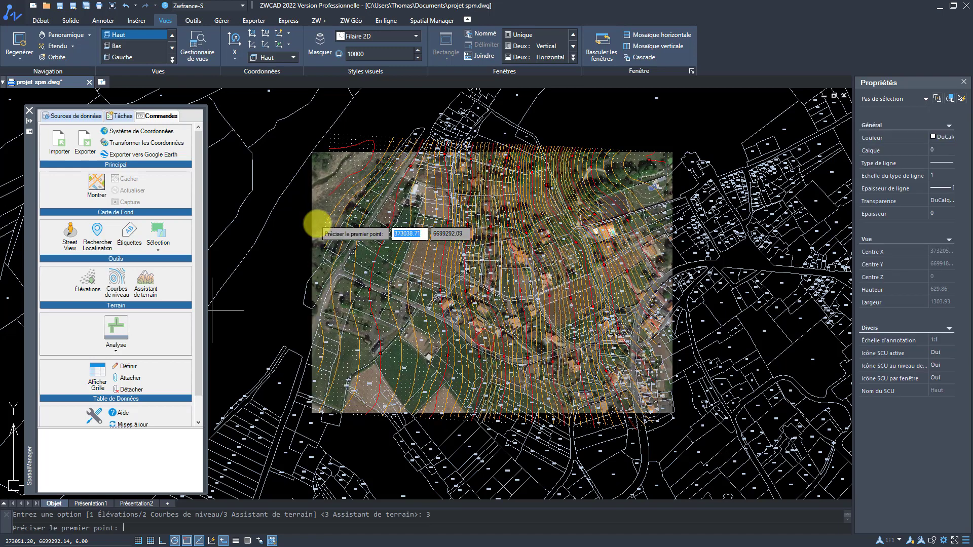
left_click(303, 129)
left_click(668, 431)
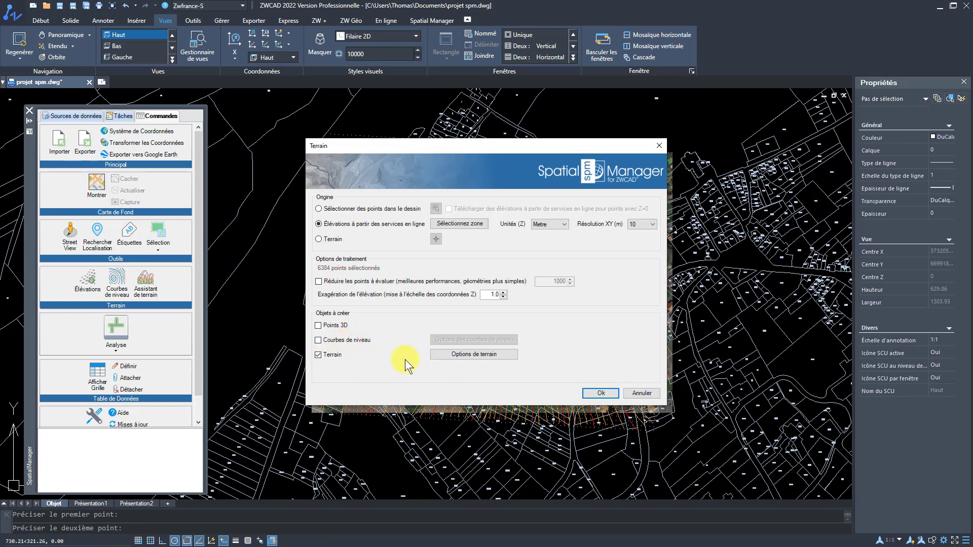
left_click(498, 358)
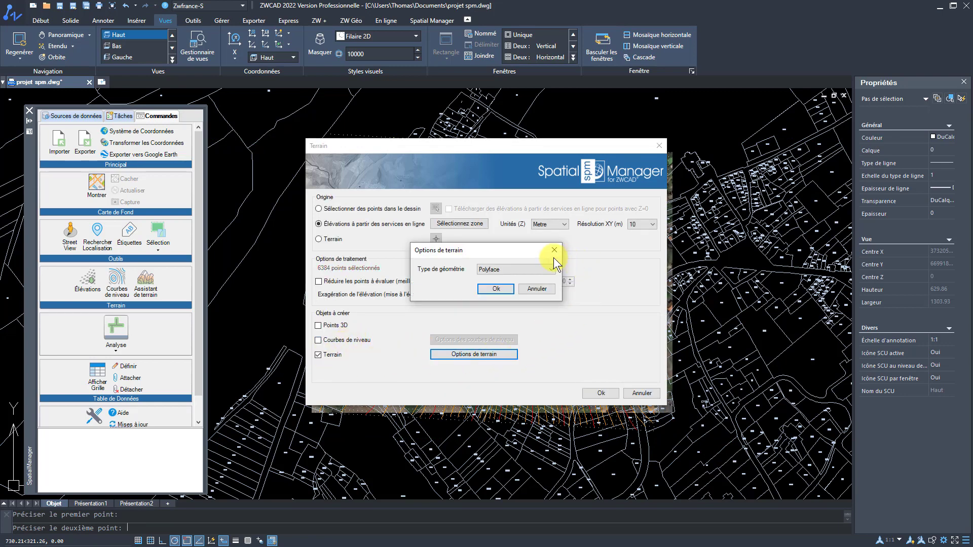
left_click(496, 290)
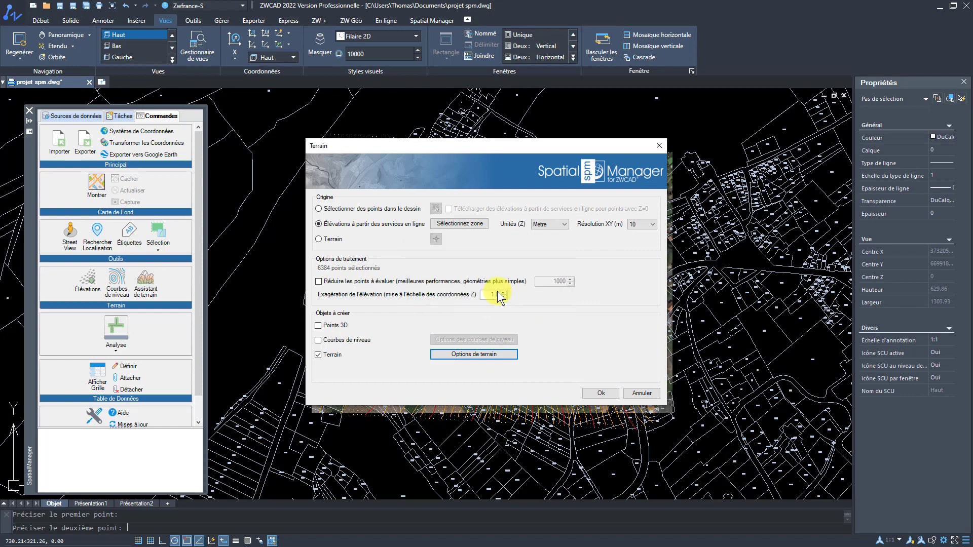
left_click(600, 394)
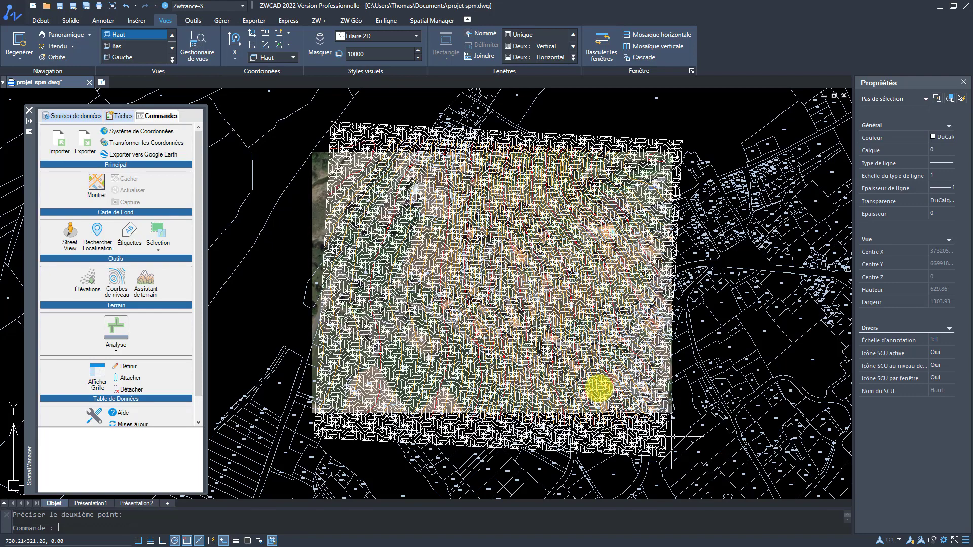
- Examine the terrain mesh over the parcels in a tilted 3D view, and return to the top view (Haut)
middle_click_drag(547, 380, 410, 307, "shift")
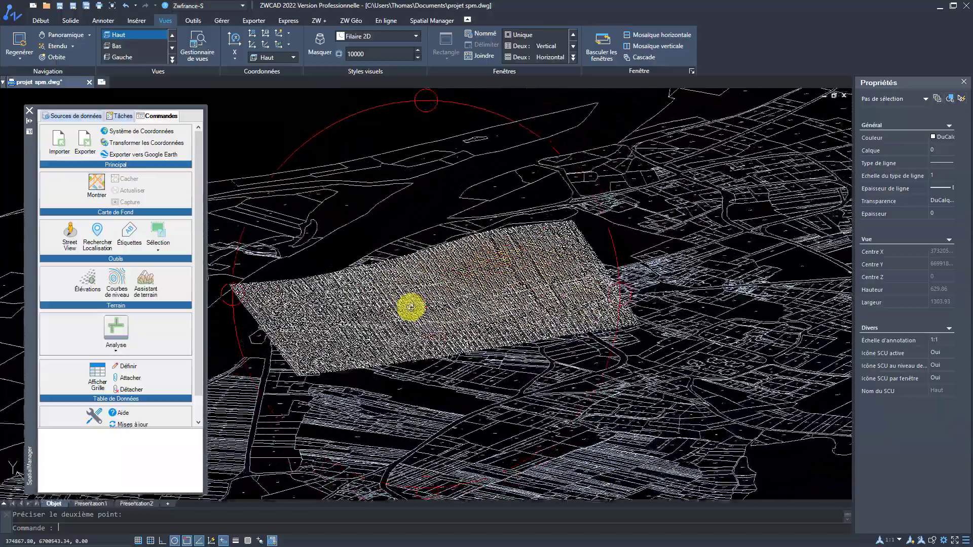
left_click(110, 33)
scroll(321, 241, "up", 4)
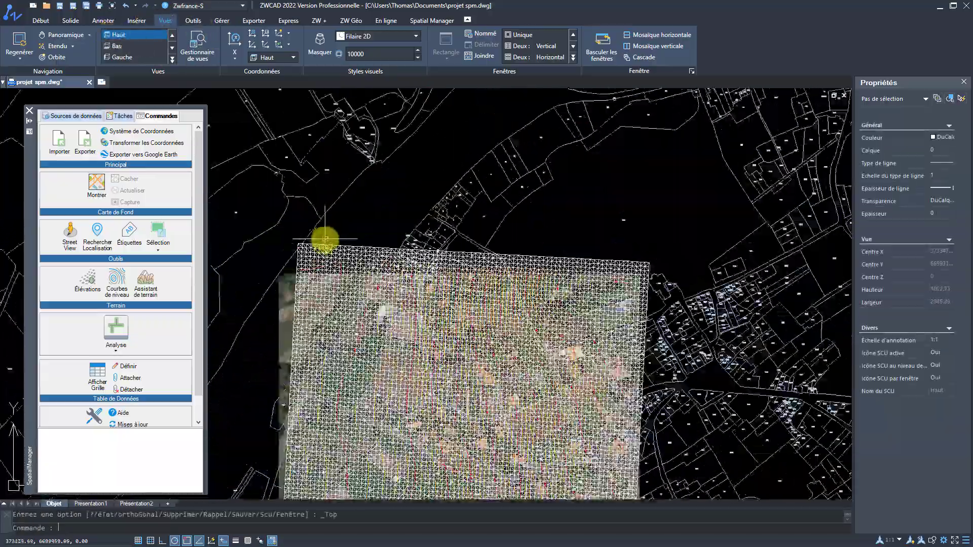
- Select the polyface terrain mesh and copy it into the empty area east of the cadastral parcels
left_click(321, 242)
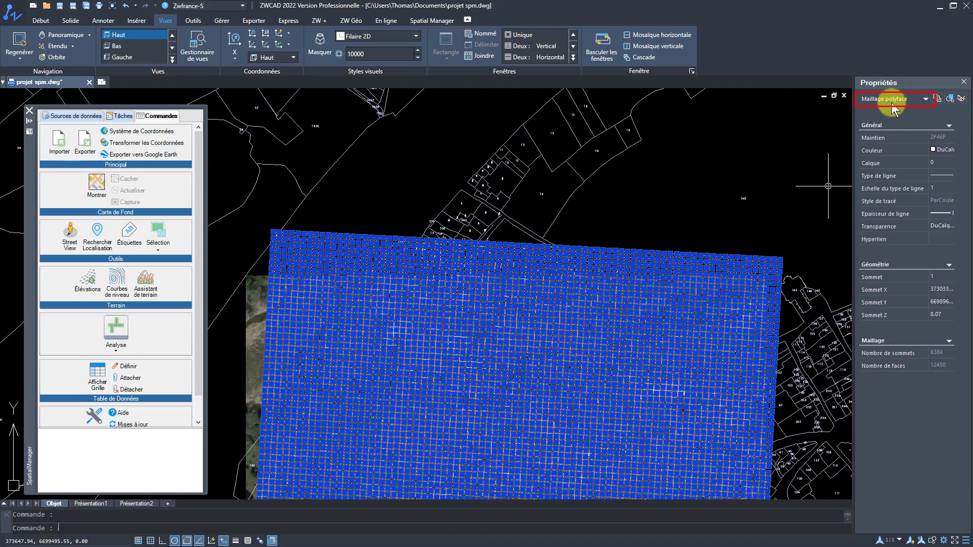
scroll(588, 169, "down", 4)
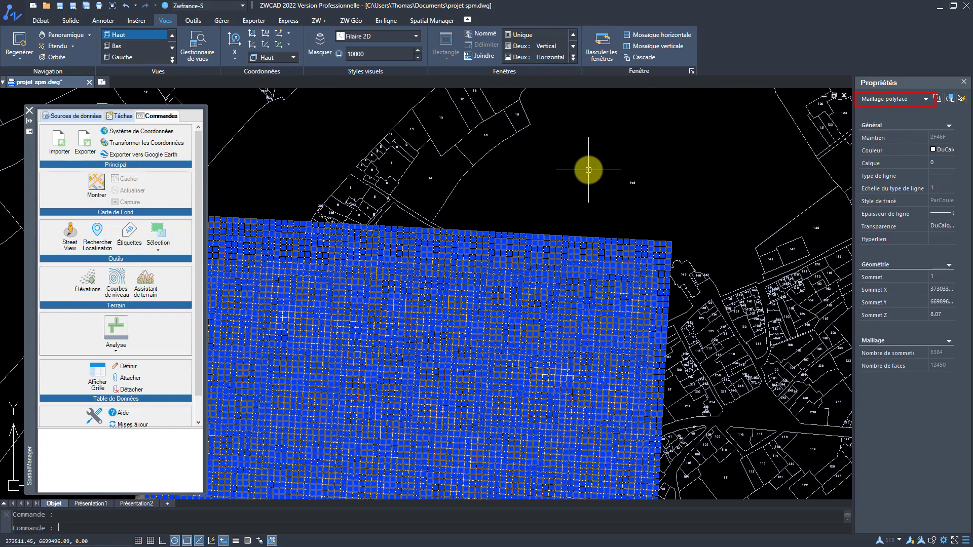
right_click(398, 206)
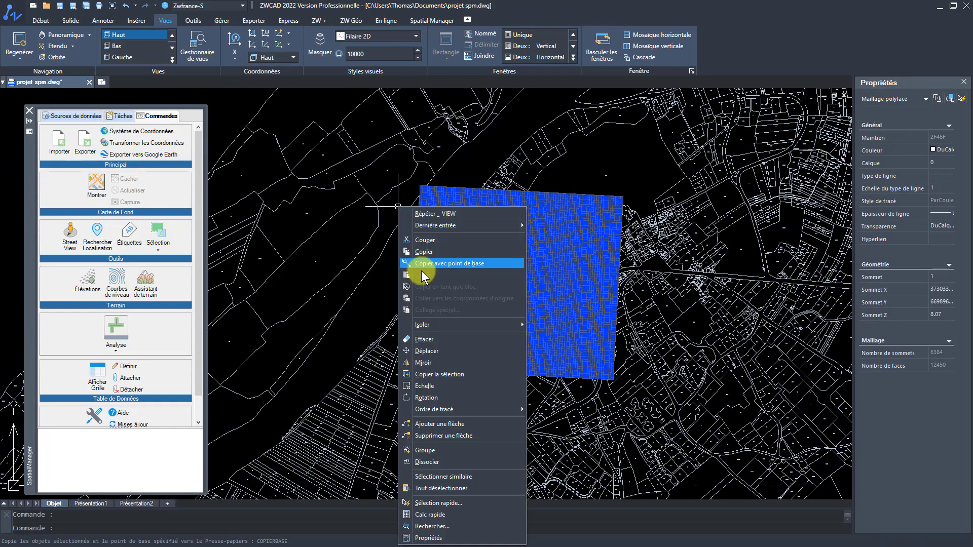
left_click(429, 376)
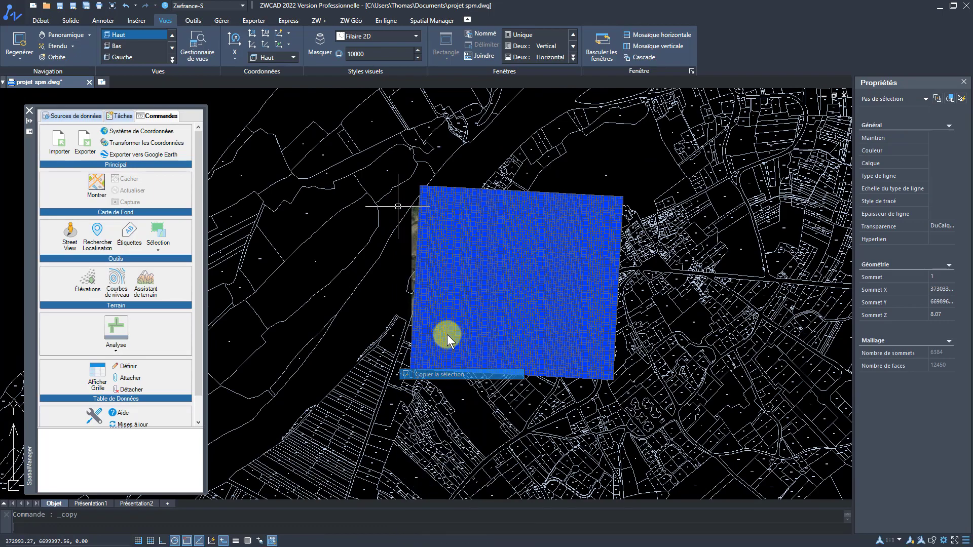
left_click(431, 303)
scroll(424, 301, "down", 8)
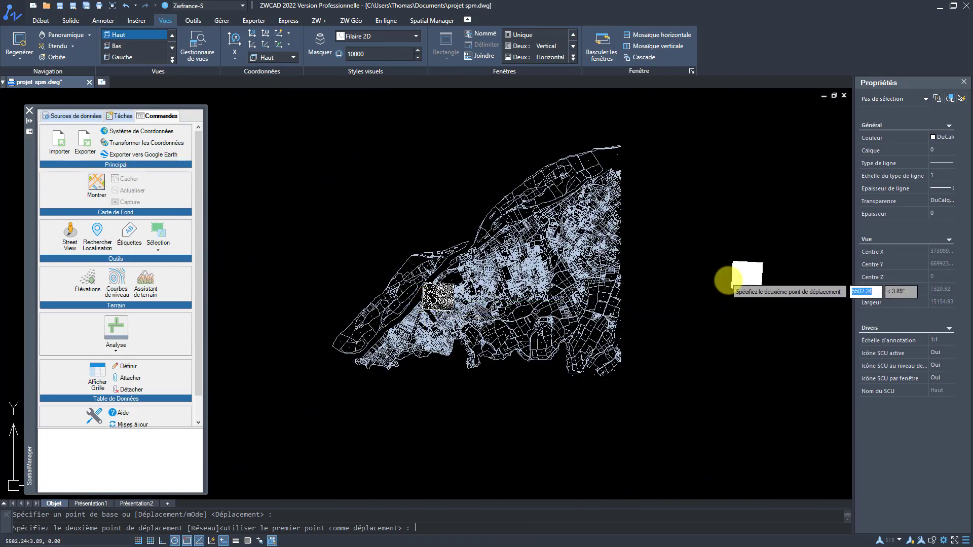
left_click(734, 266)
key("Escape")
- Inspect the copied terrain mesh from tilted 3D angles, and restore the top view (Haut)
scroll(760, 289, "up", 6)
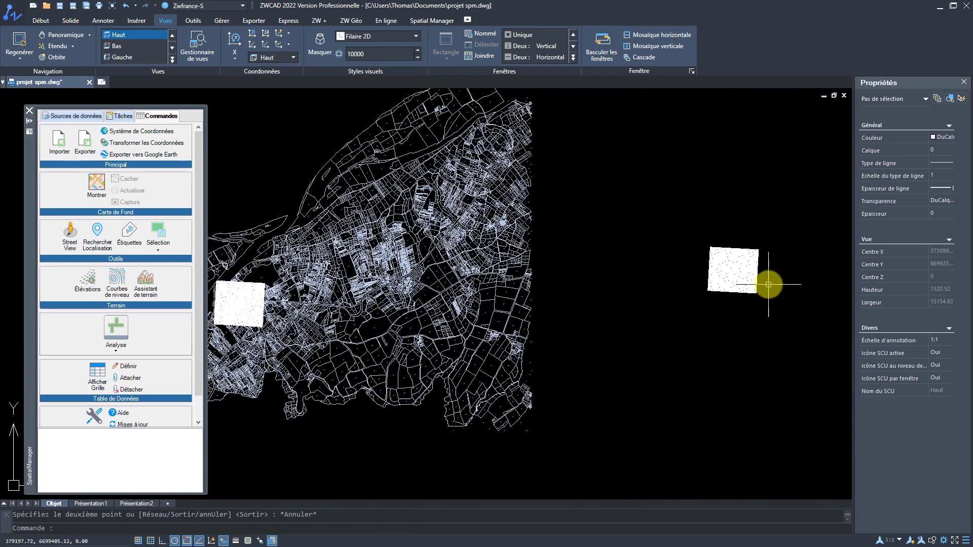
scroll(682, 344, "down", 2)
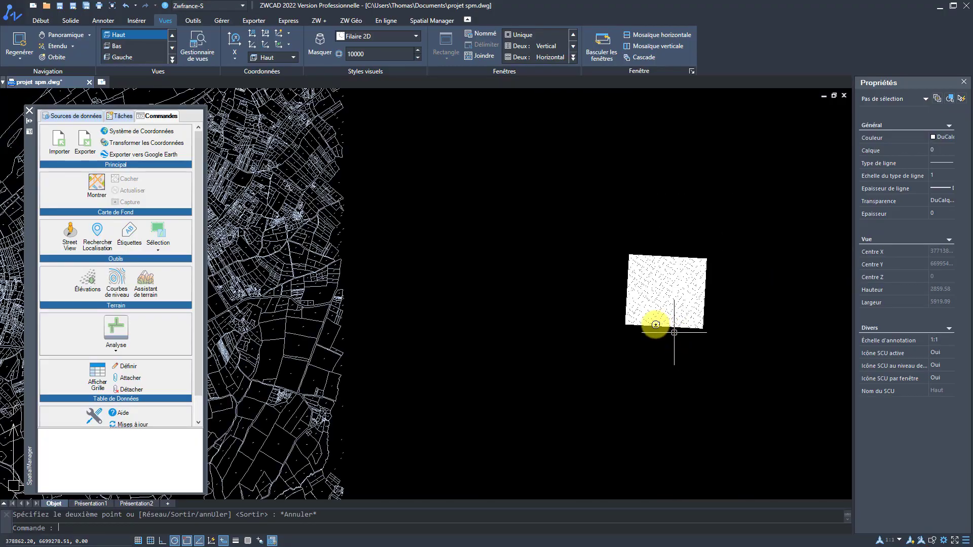
middle_click_drag(655, 325, 551, 310, "shift")
middle_click_drag(515, 273, 441, 215, "shift")
left_click(109, 32)
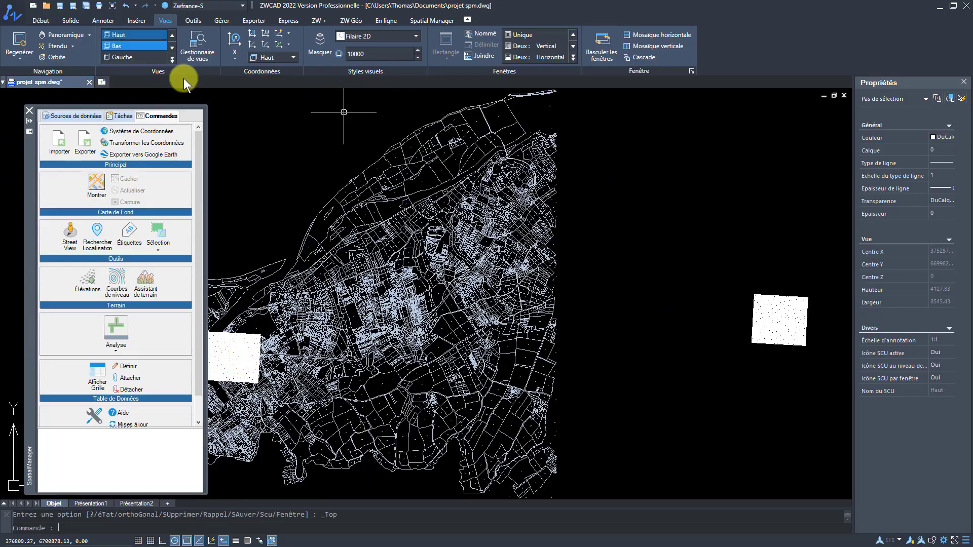
- Hide the original polyface terrain mesh lying over the satellite image
scroll(370, 327, "up", 10)
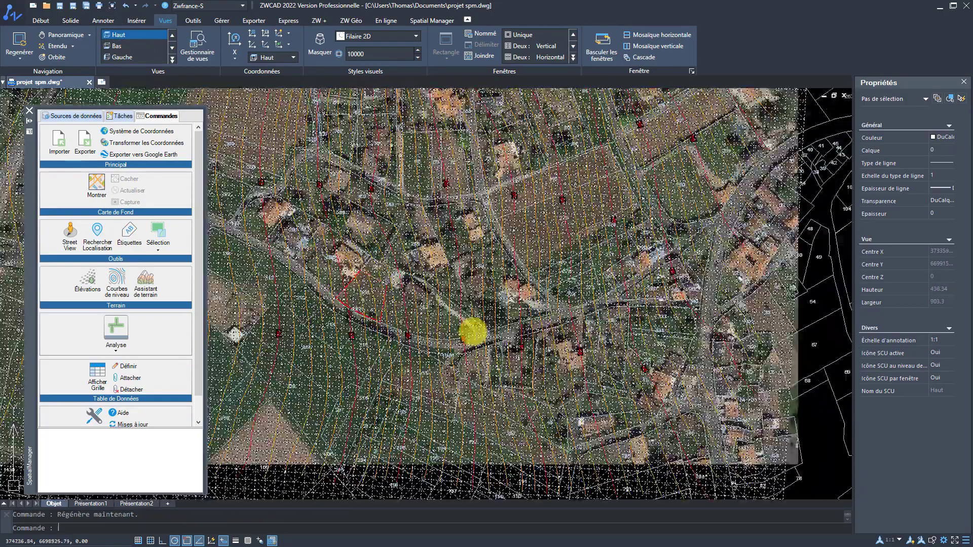
scroll(472, 332, "down", 5)
left_click(293, 409)
right_click(294, 409)
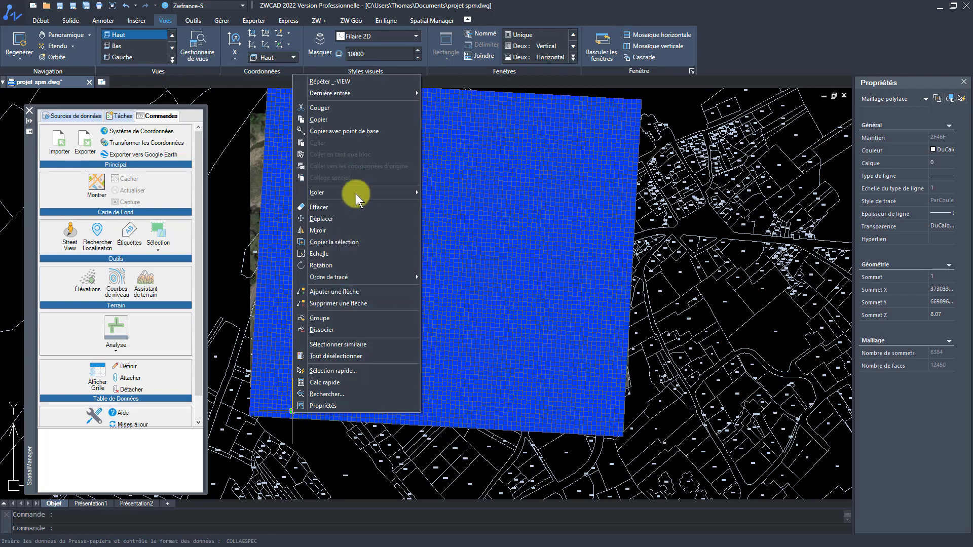
mouse_move(355, 193)
left_click(445, 205)
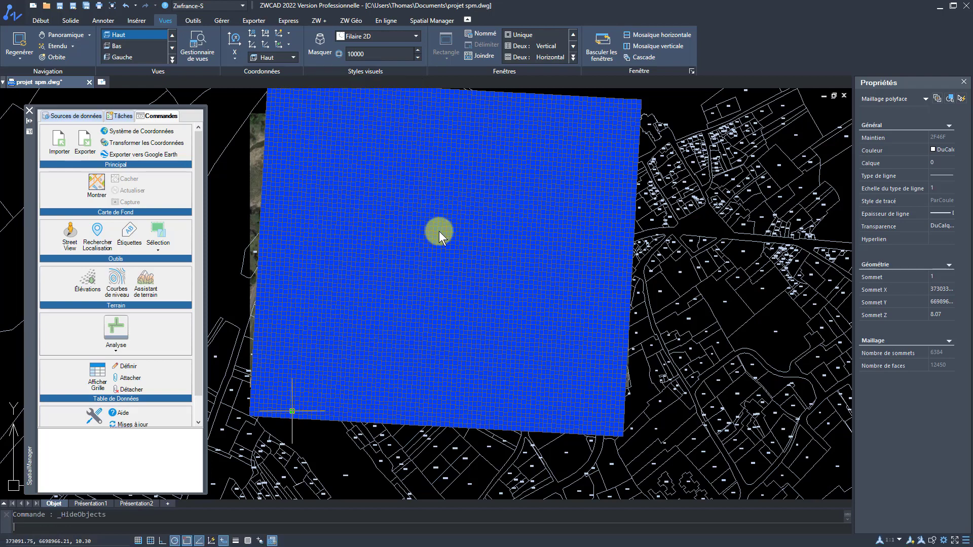
middle_click_drag(430, 282, 478, 316)
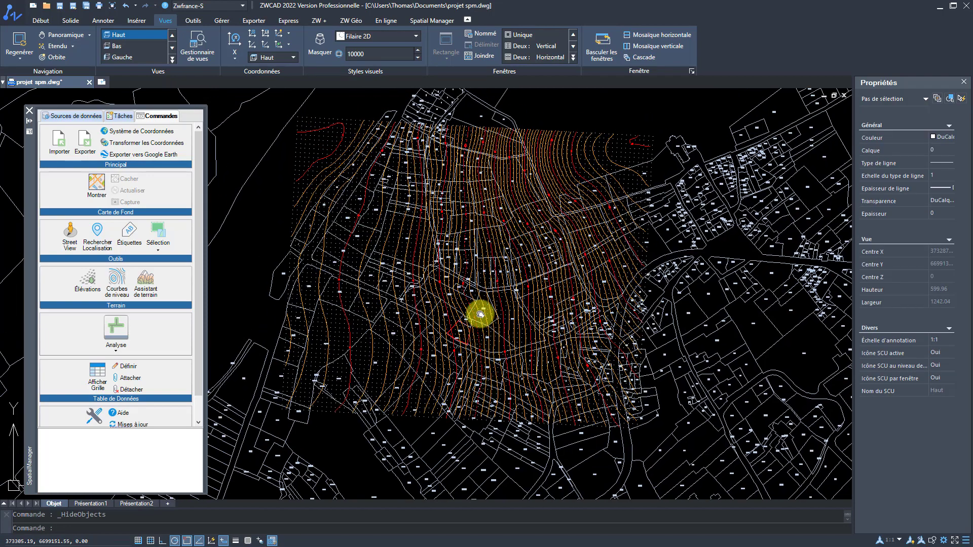
scroll(427, 339, "down", 5)
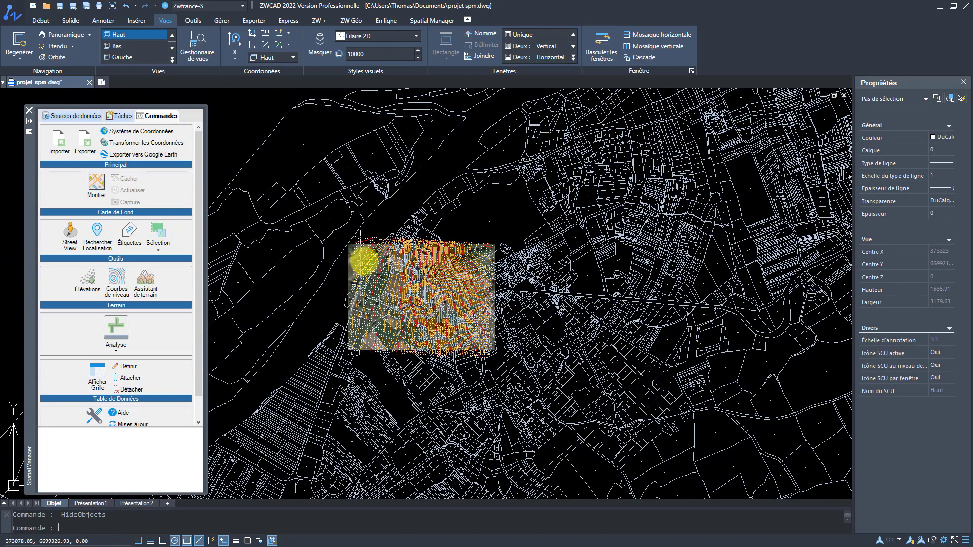
scroll(363, 261, "up", 7)
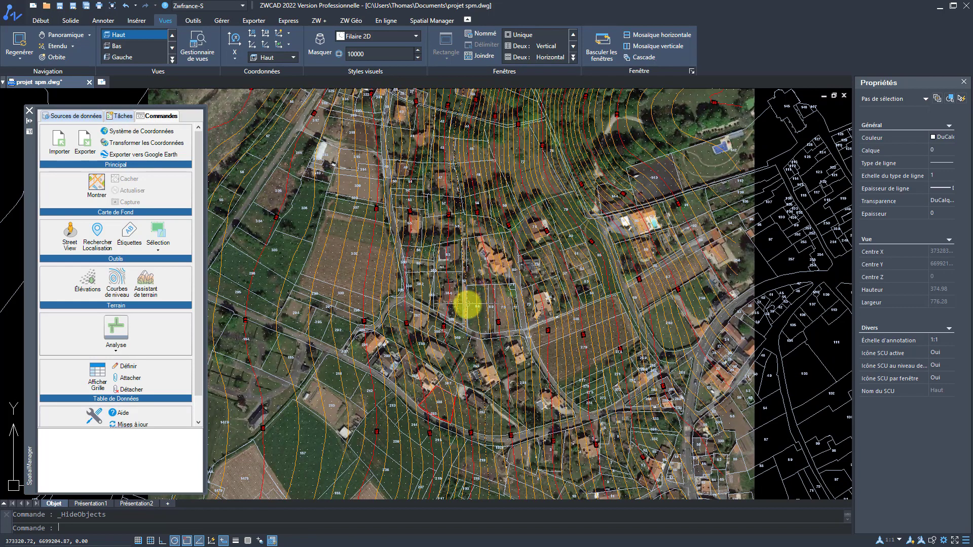
scroll(467, 305, "down", 2)
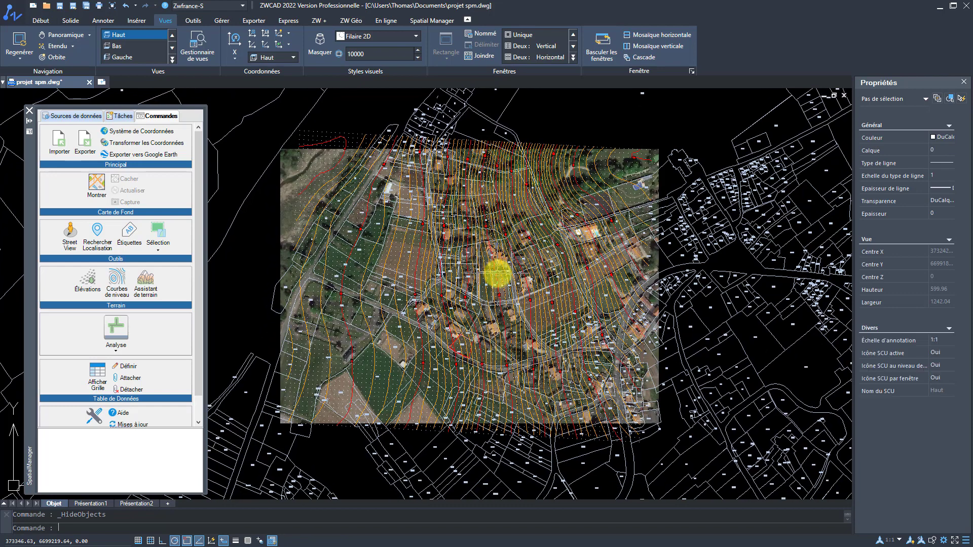